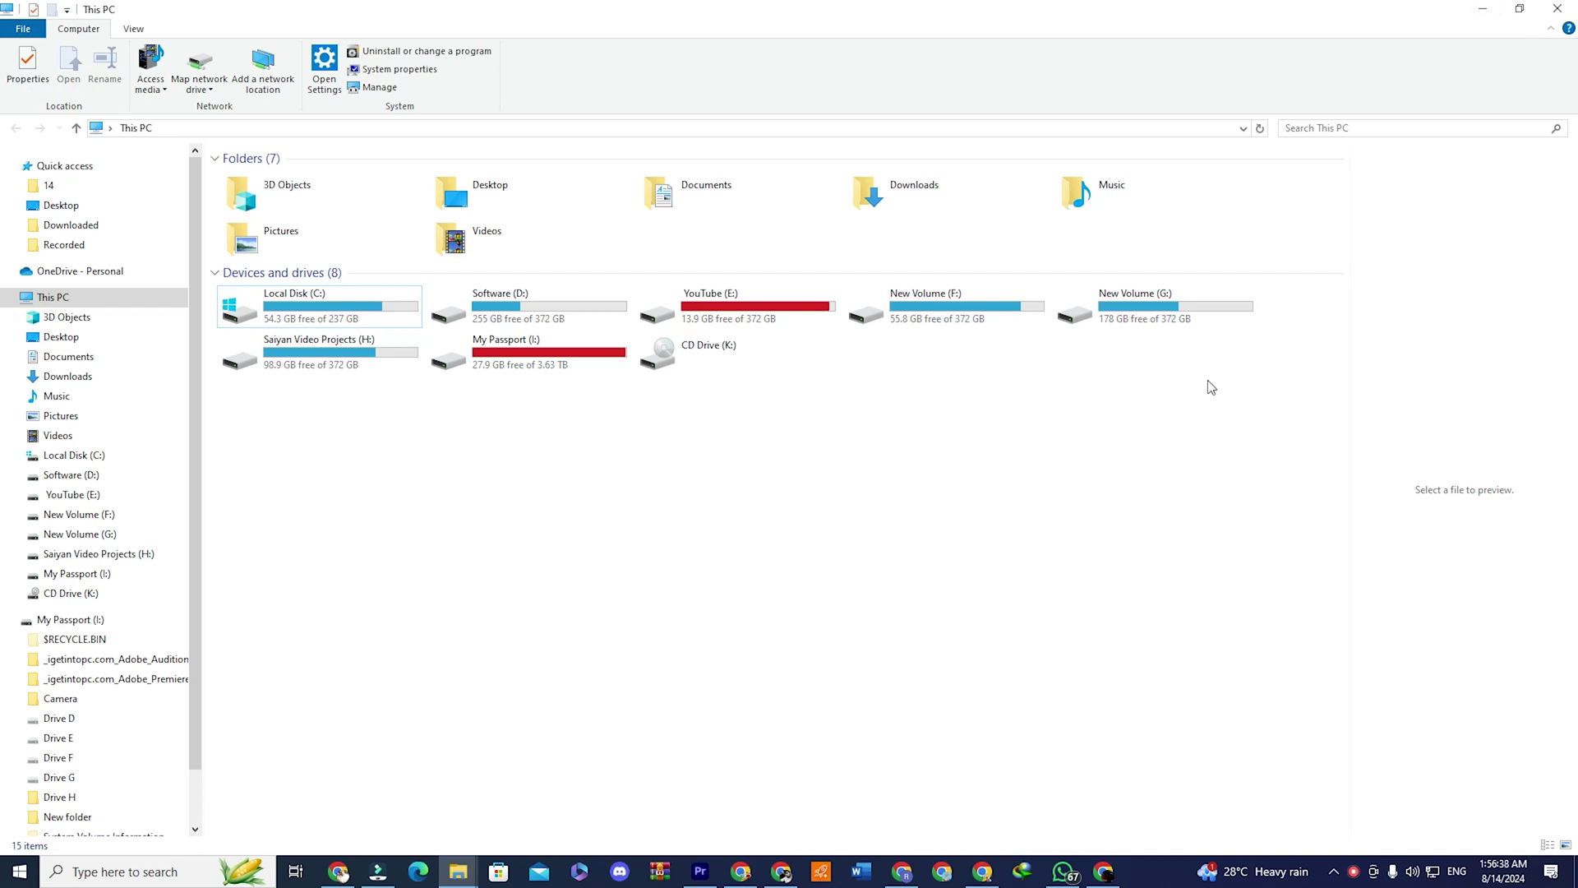
Browse Local Disk (C:), My Passport (I:), YouTube (E:) and New Volume (F:) in turn from This PC
double_click(354, 308)
scroll(355, 306, down, 3)
scroll(355, 307, up, 3)
click(15, 127)
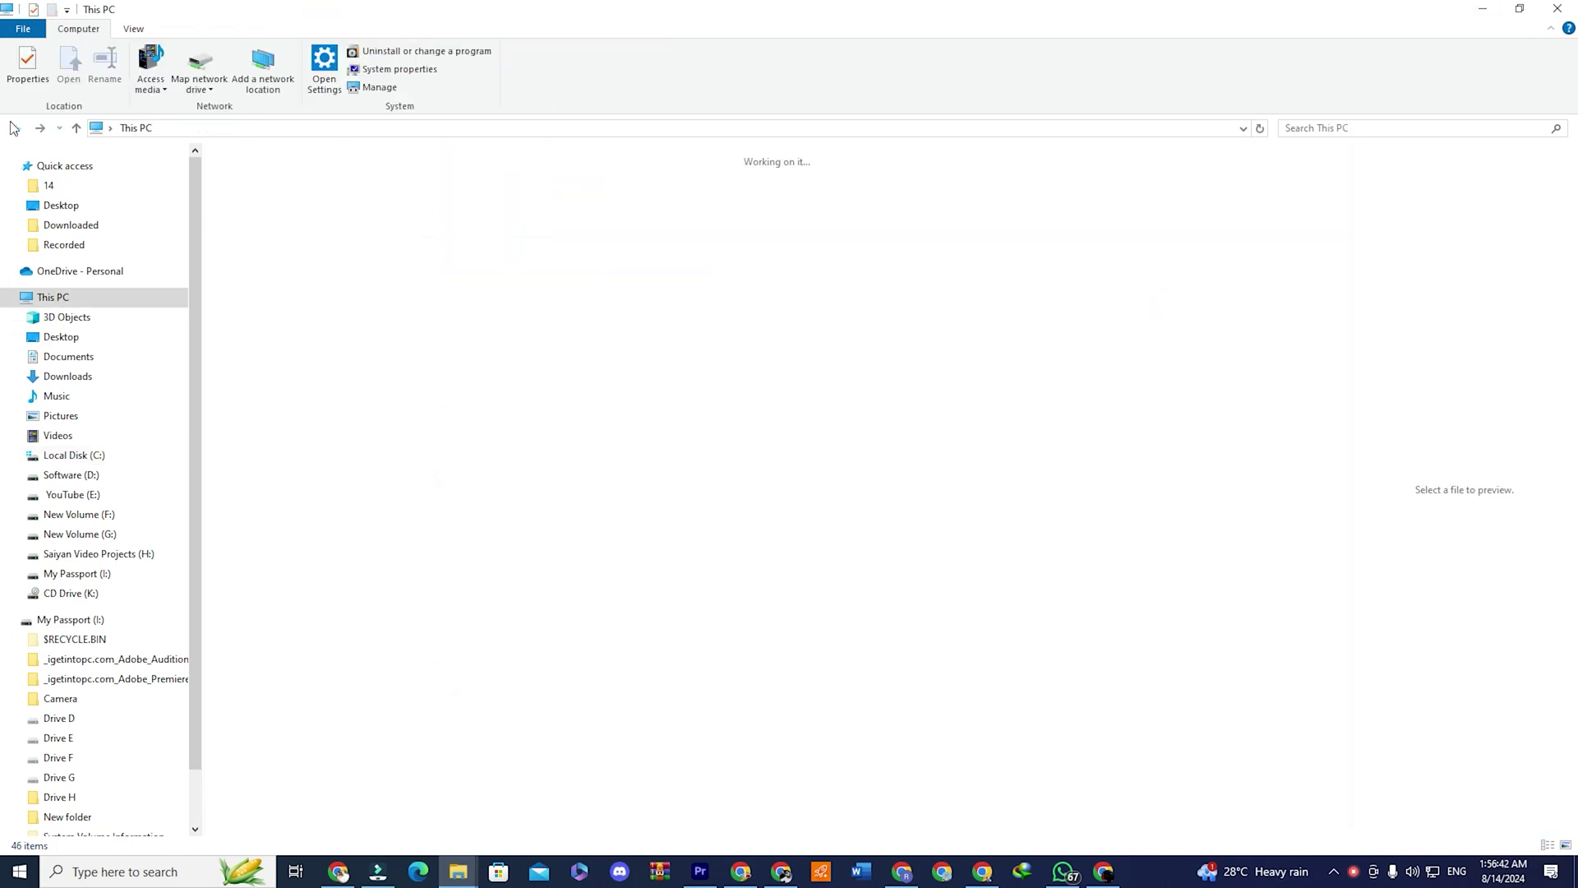
double_click(547, 355)
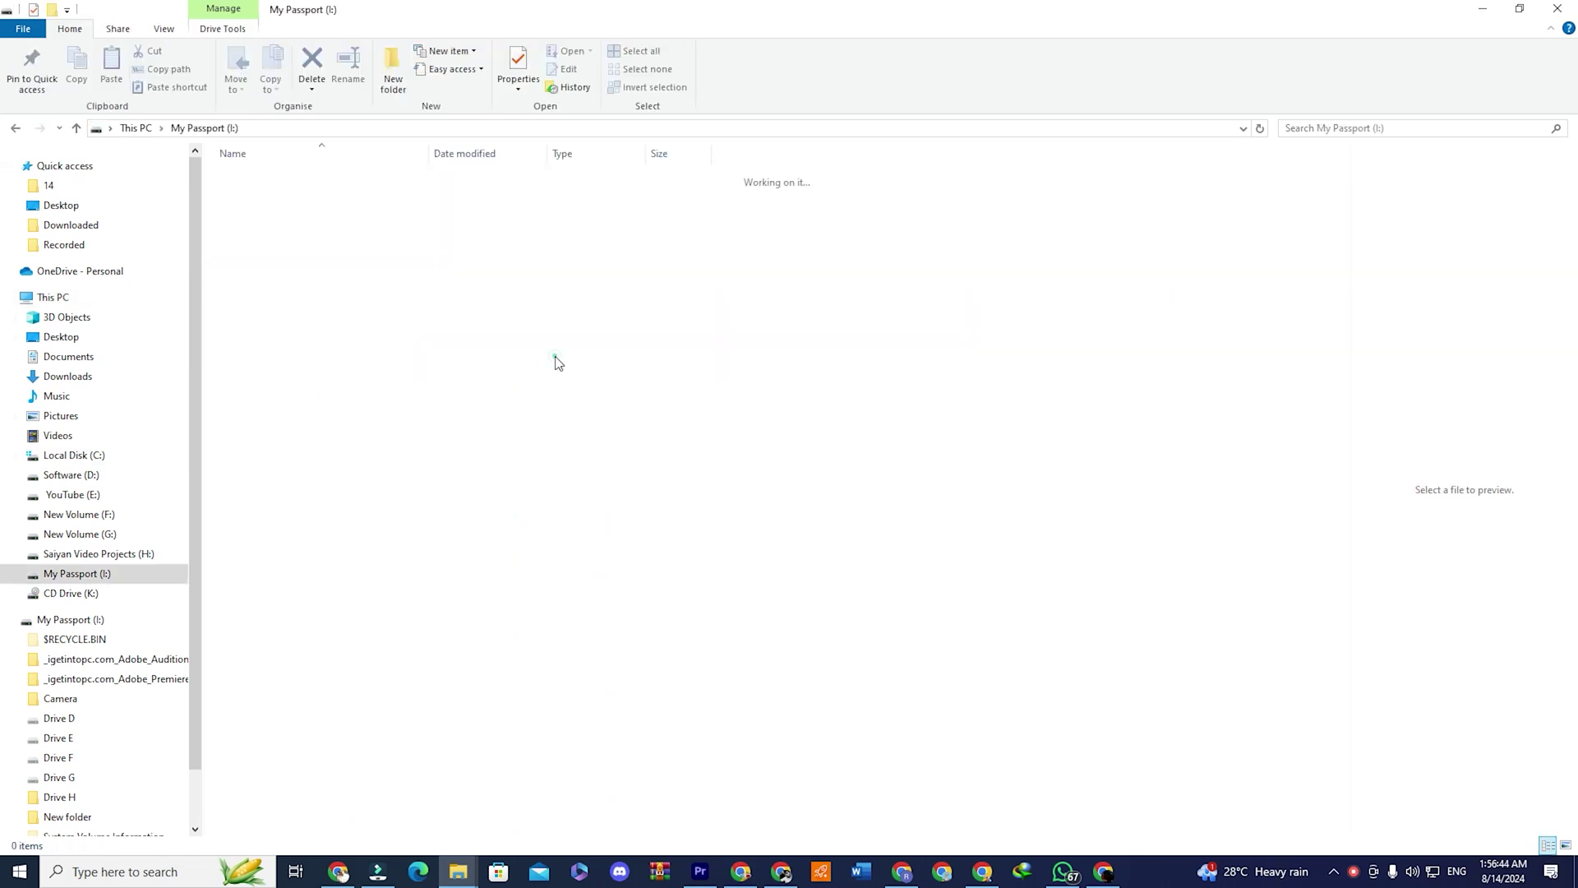
click(16, 128)
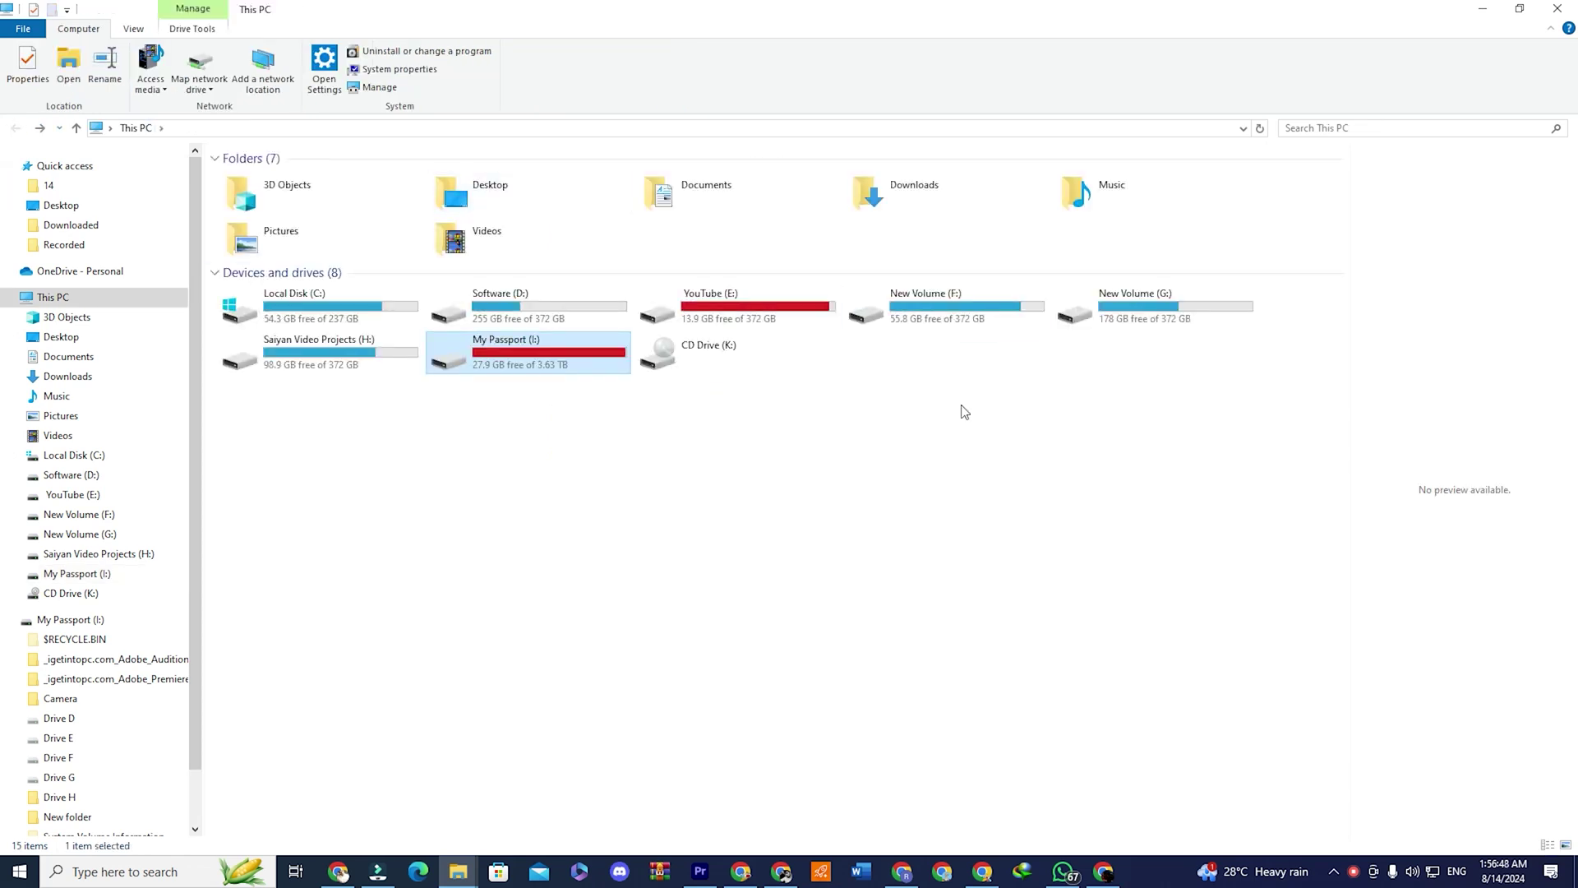
double_click(770, 327)
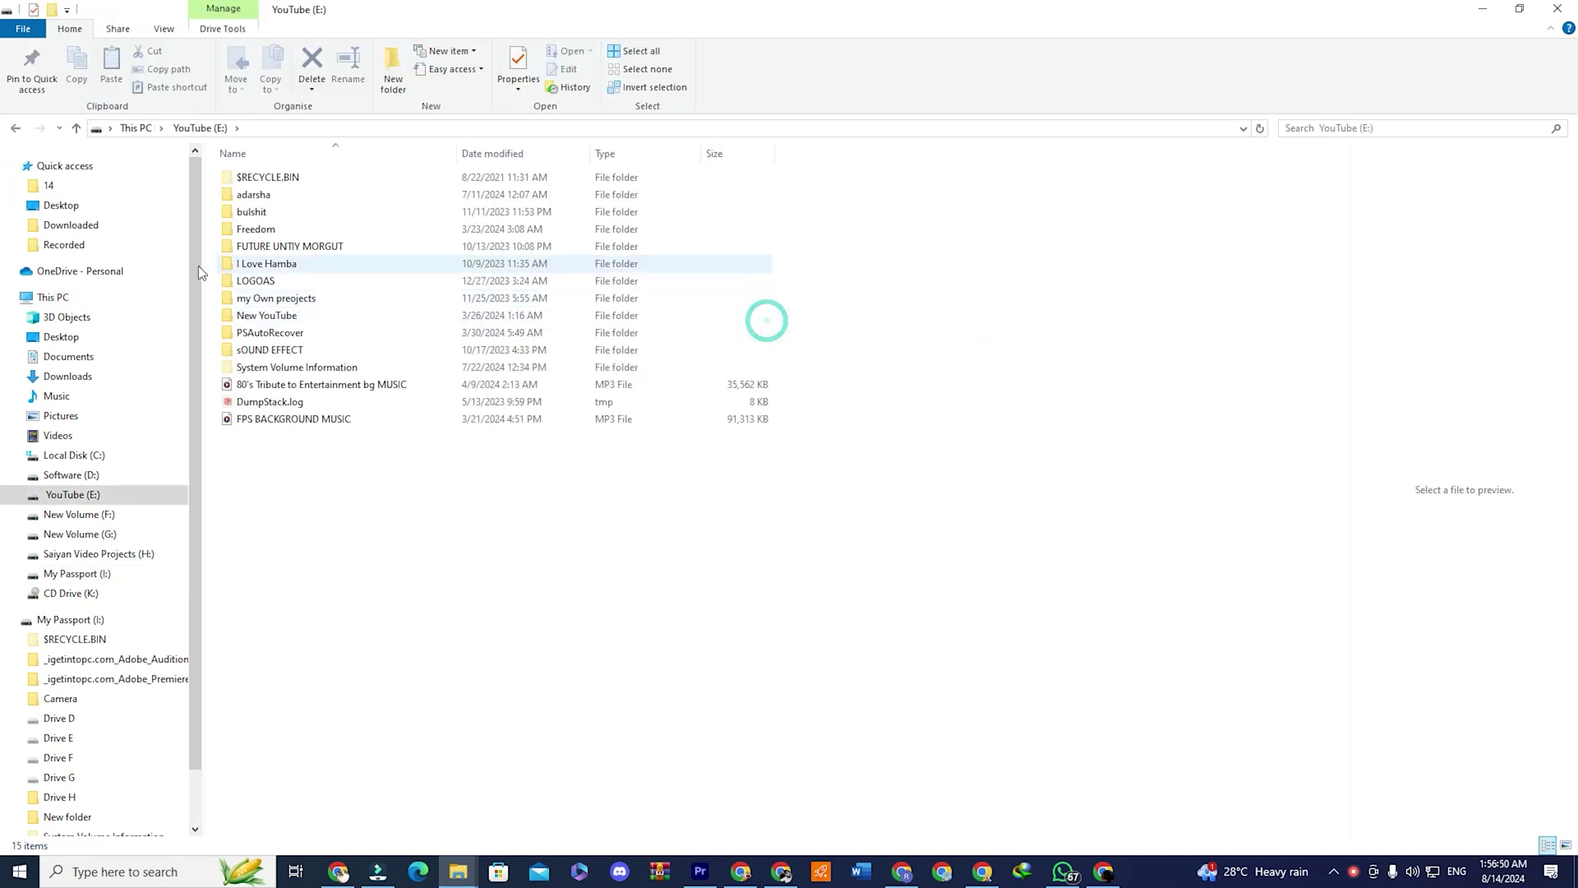
click(16, 129)
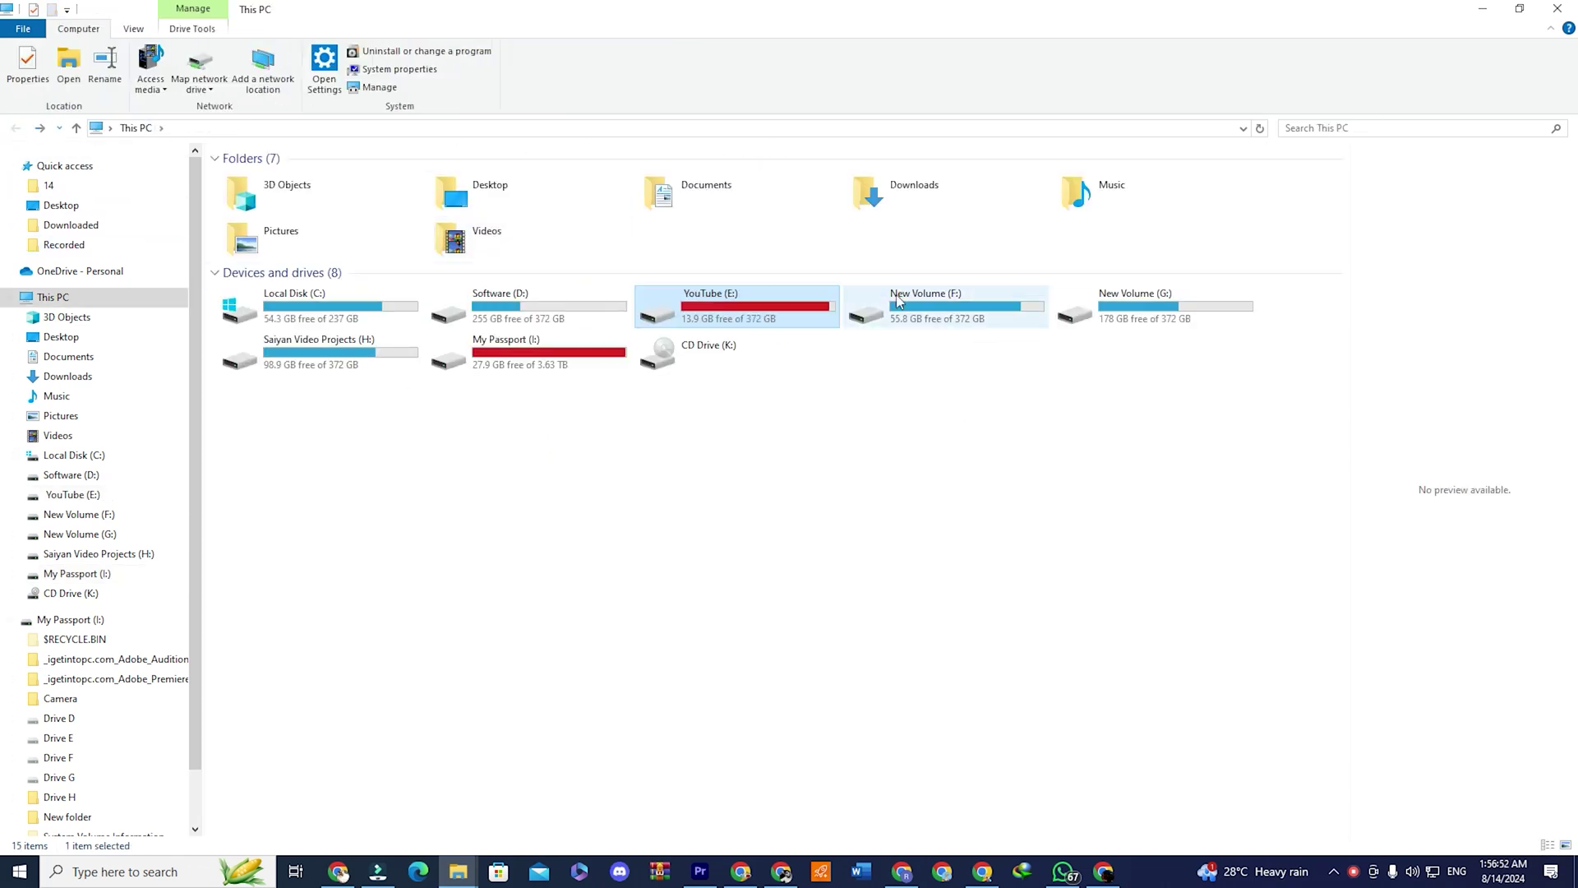
double_click(933, 309)
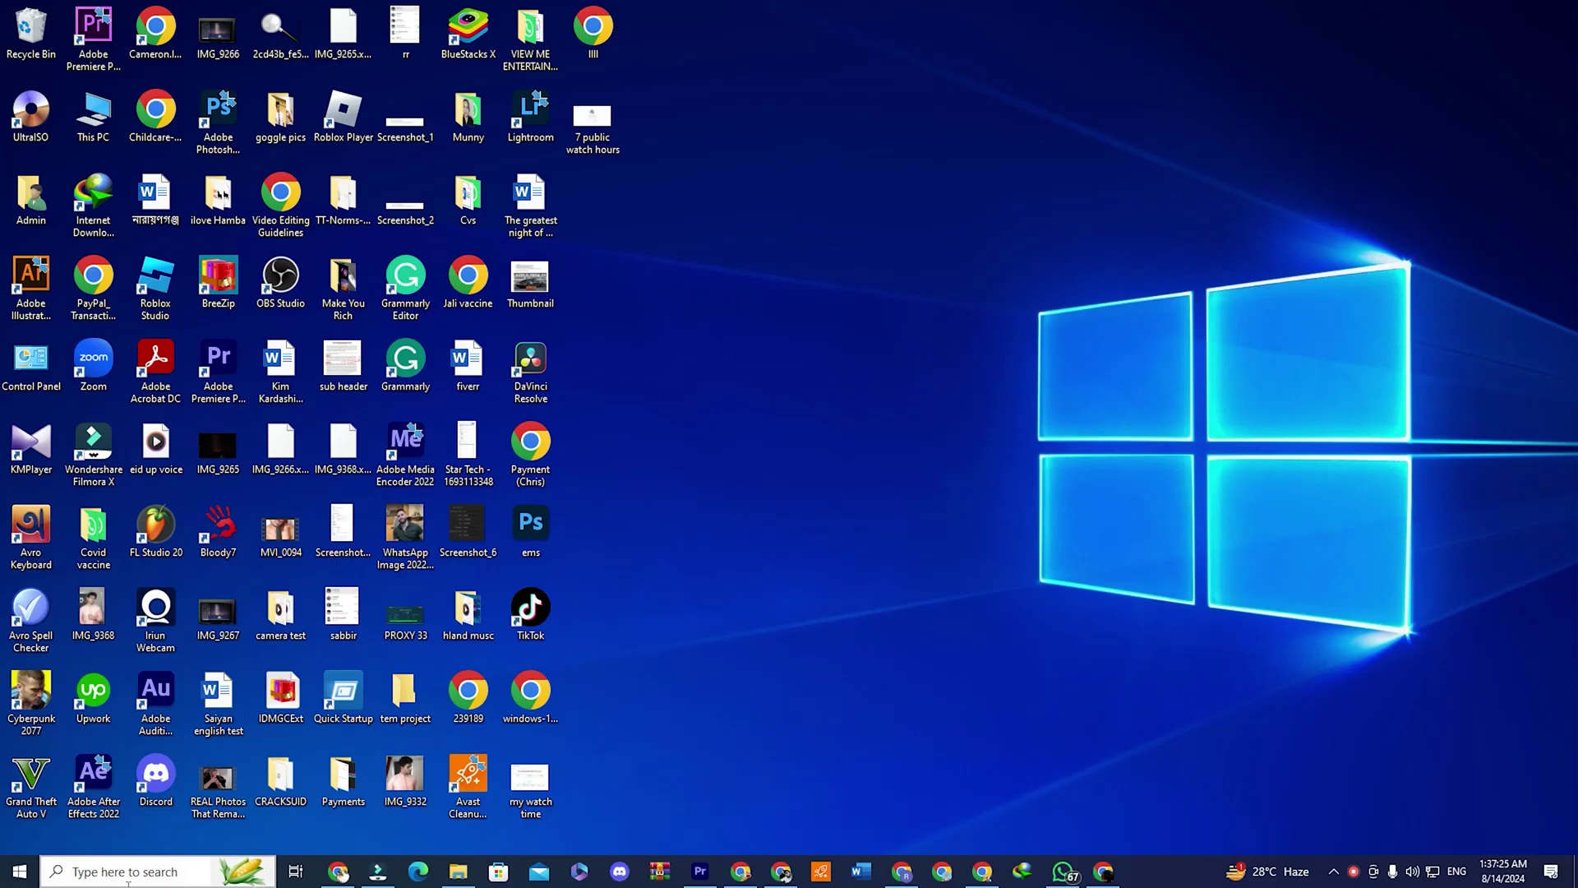
Run 'prefetch' from the Run dialog to open the C:\Windows\Prefetch folder
click(153, 870)
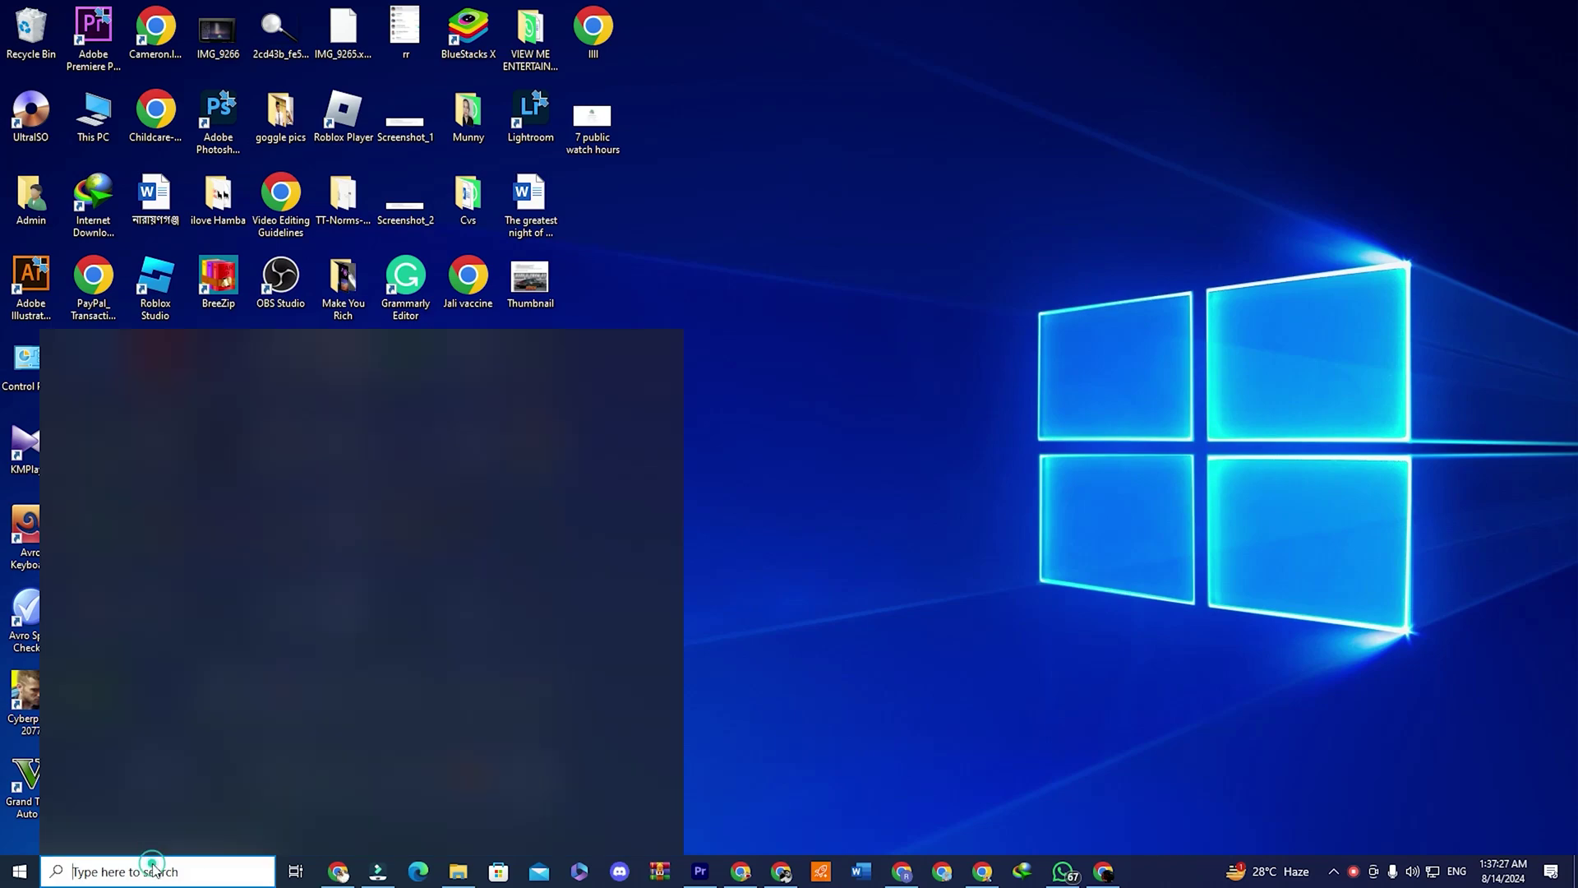
text(run)
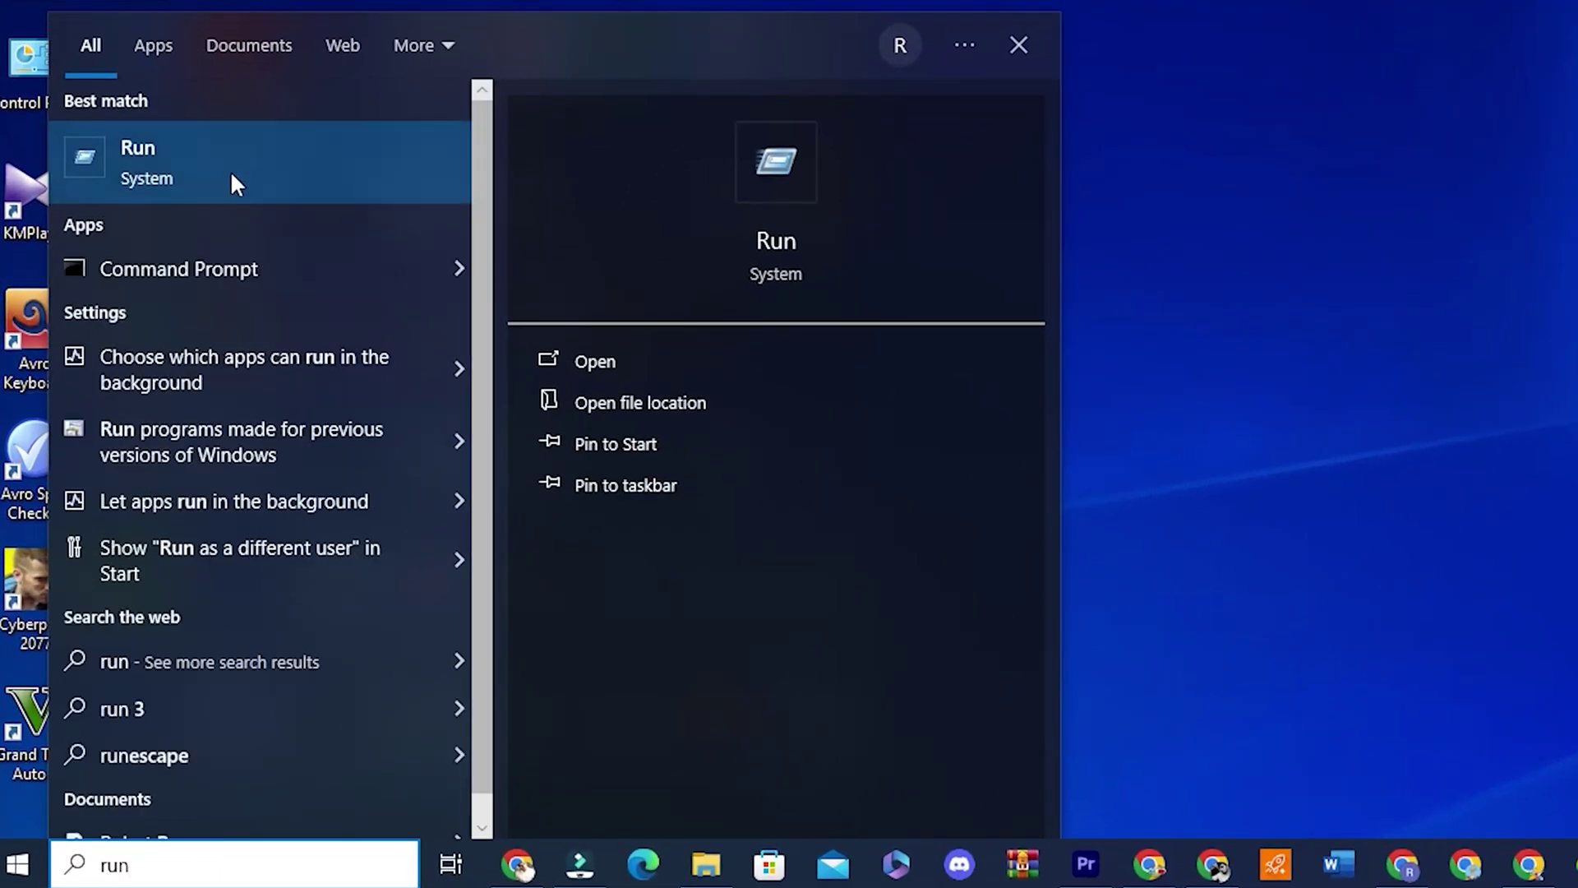
click(233, 170)
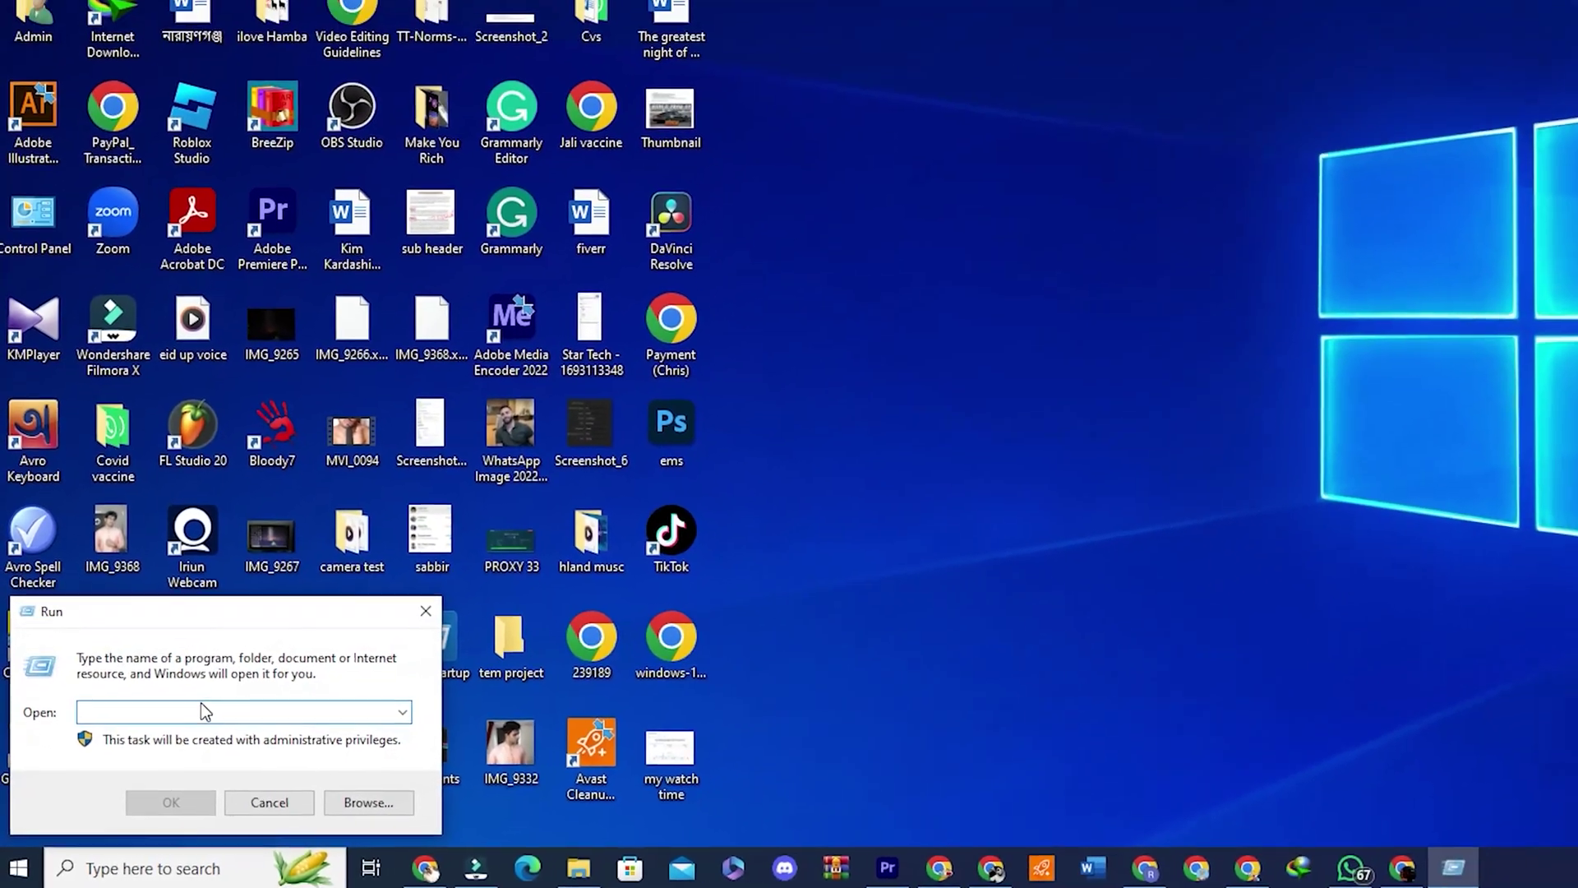
text(prefetch)
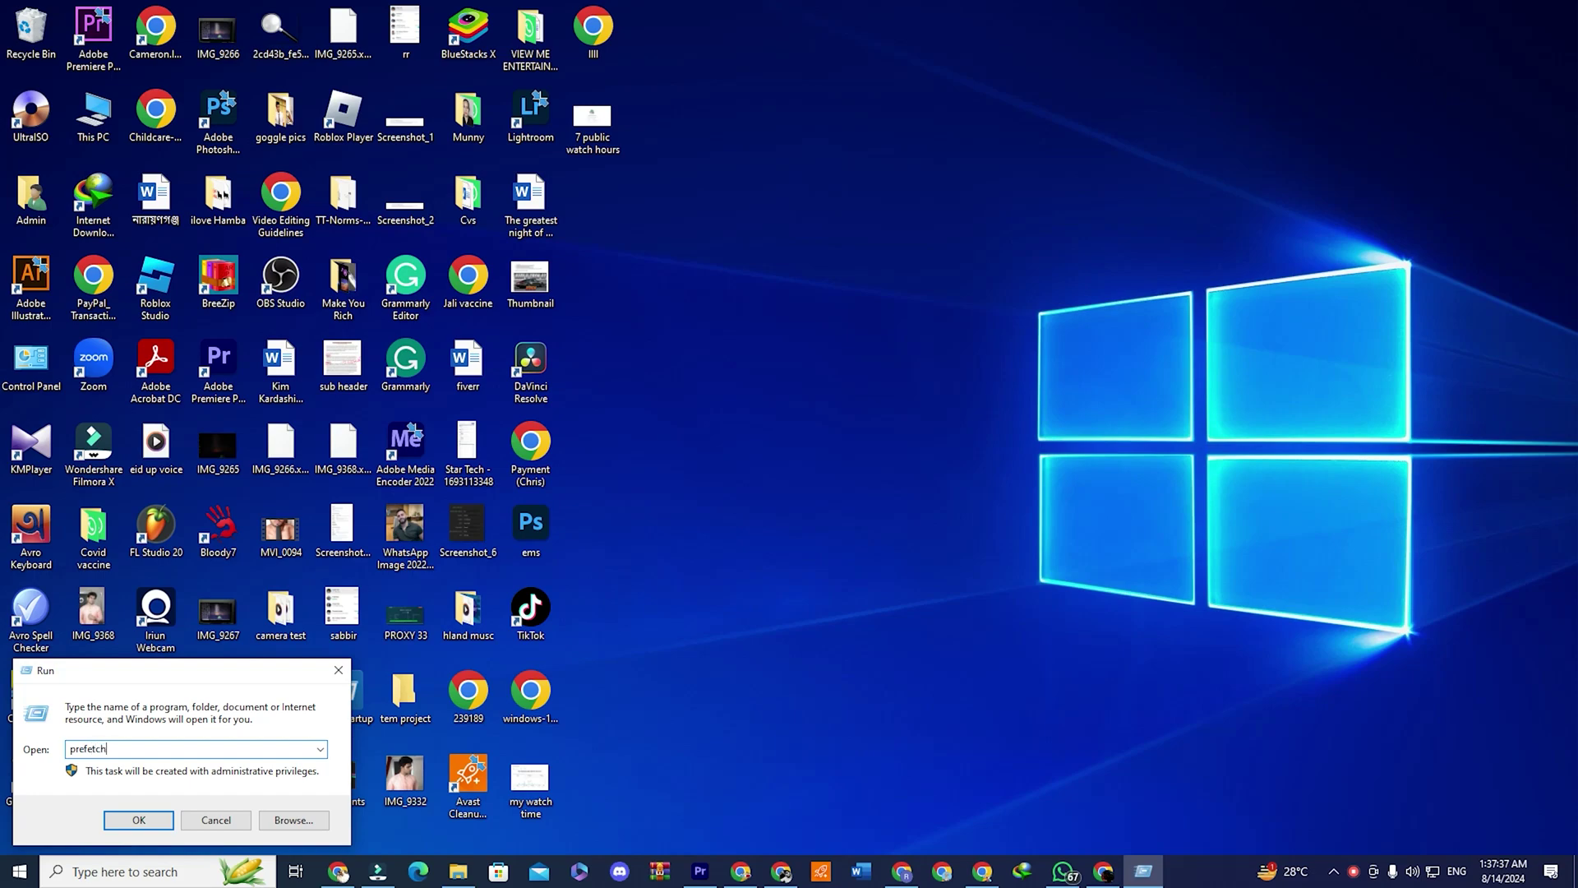
double_click(304, 744)
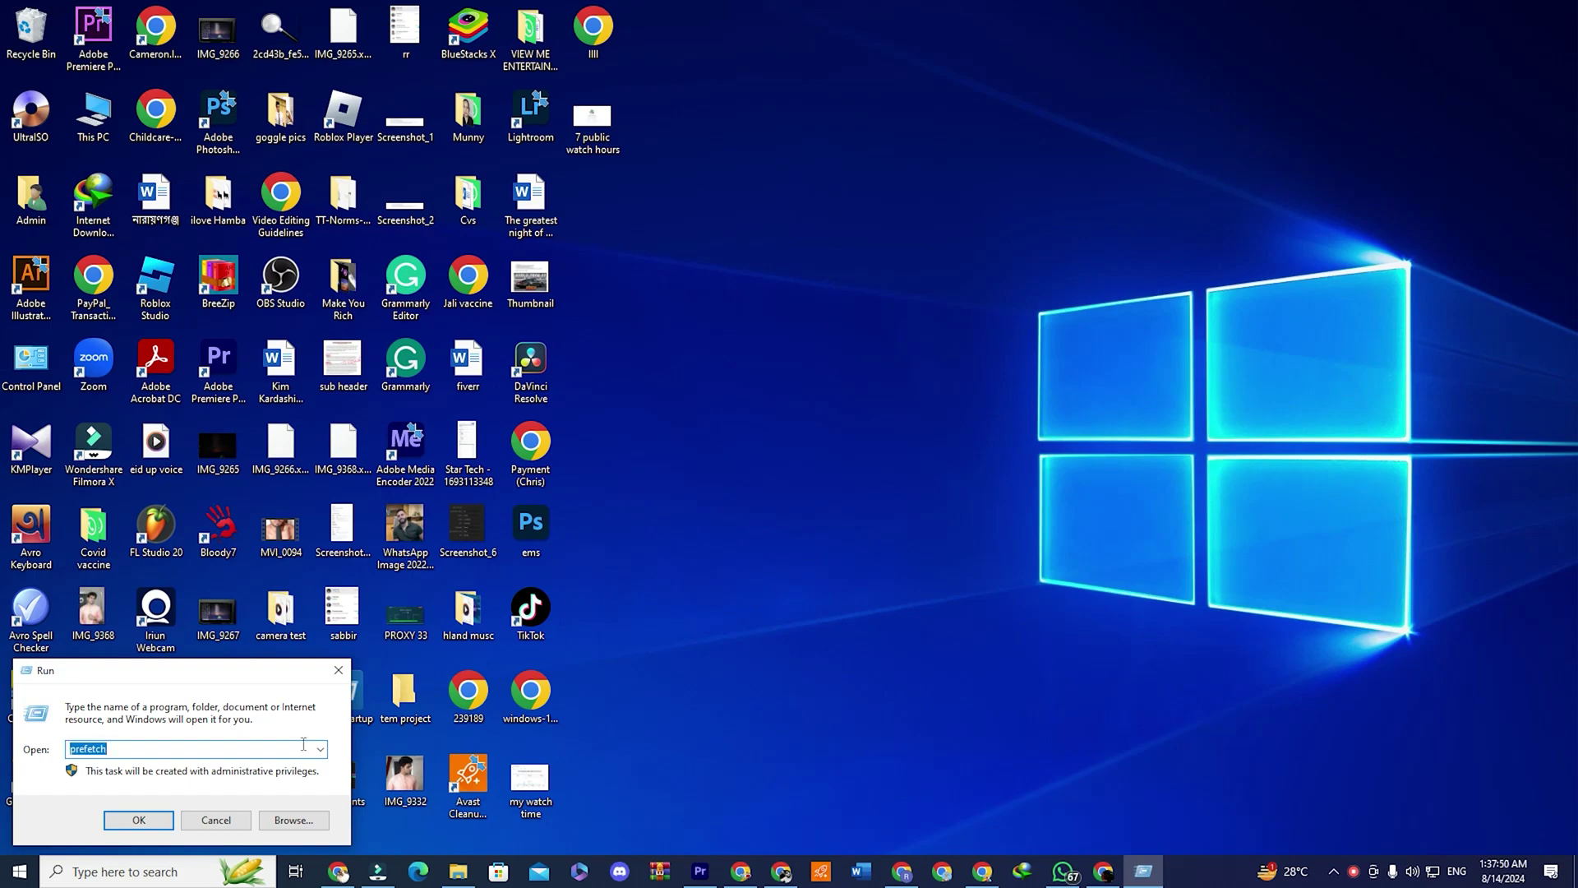
click(150, 822)
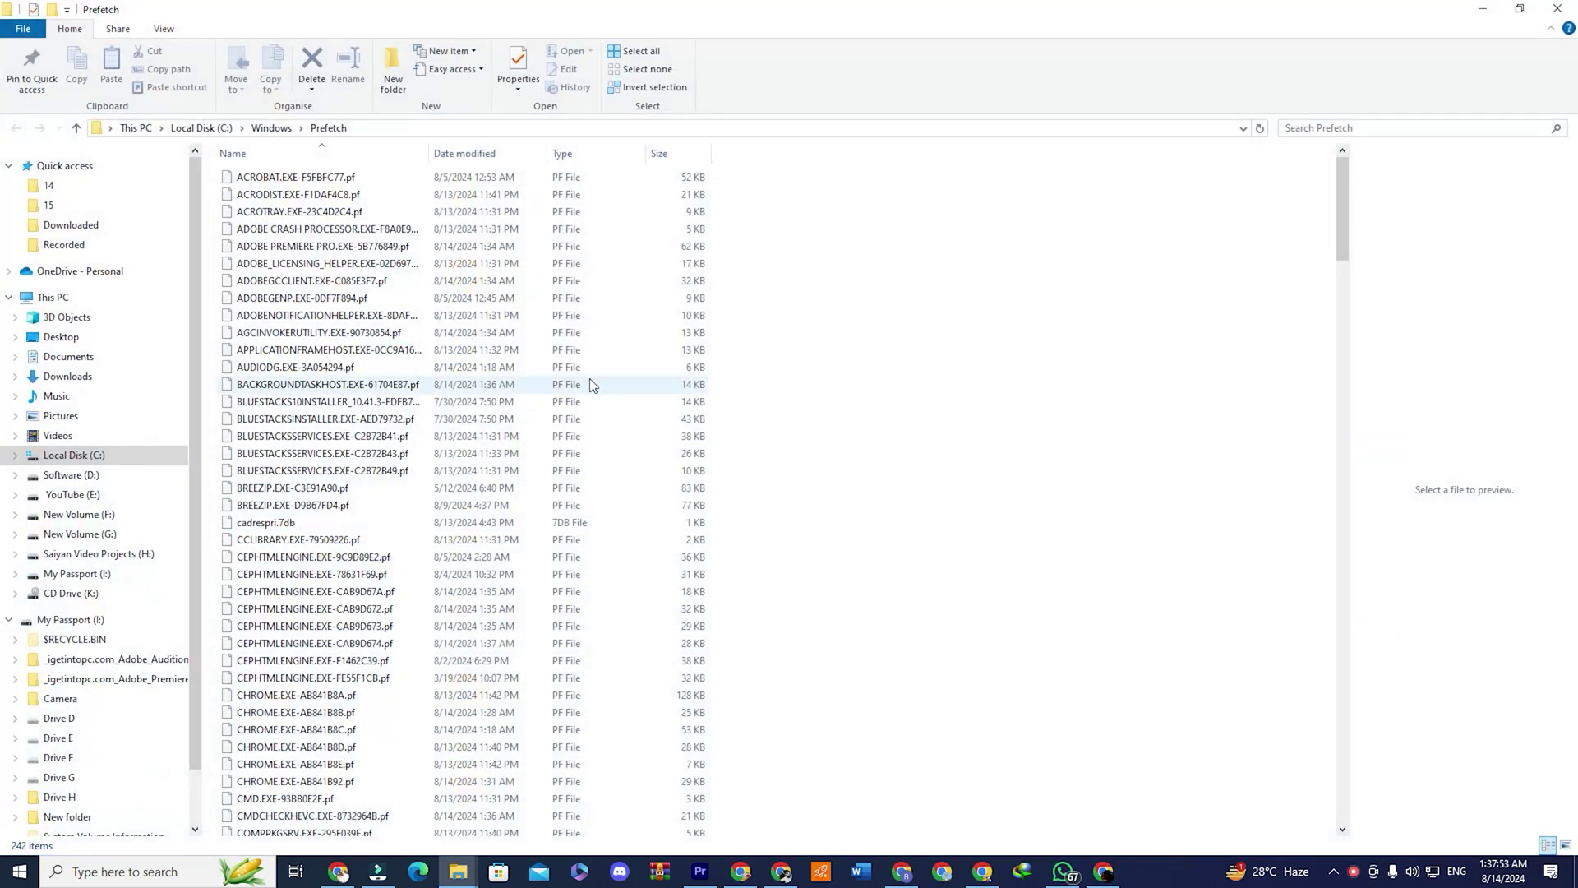
Delete every file in the Prefetch folder, skipping all files currently in use
scroll(606, 349, down, 15)
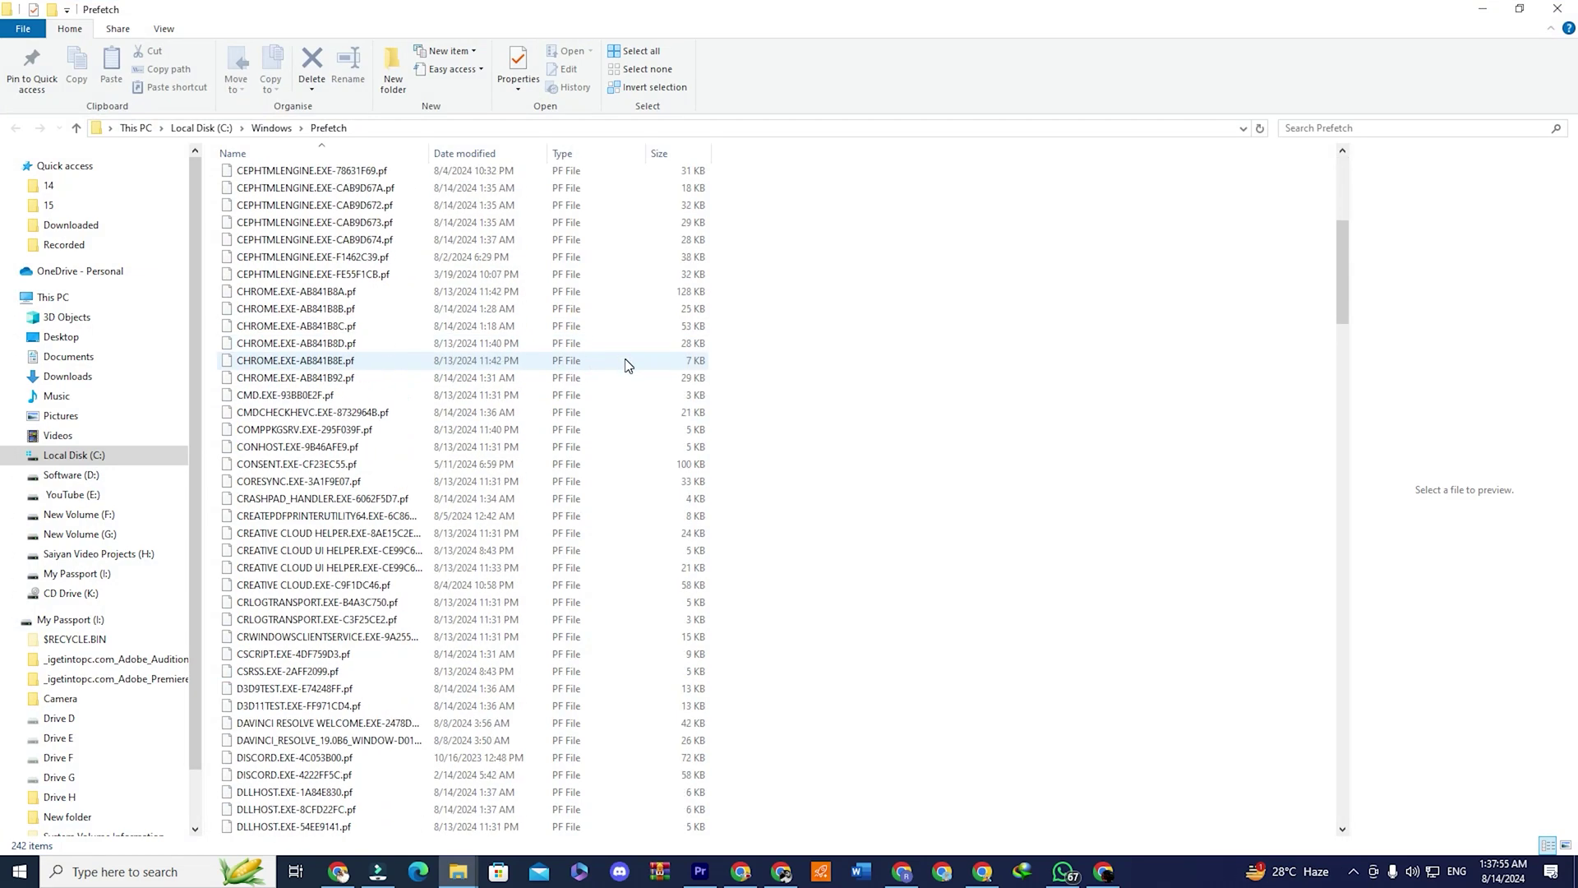
scroll(630, 368, down, 4)
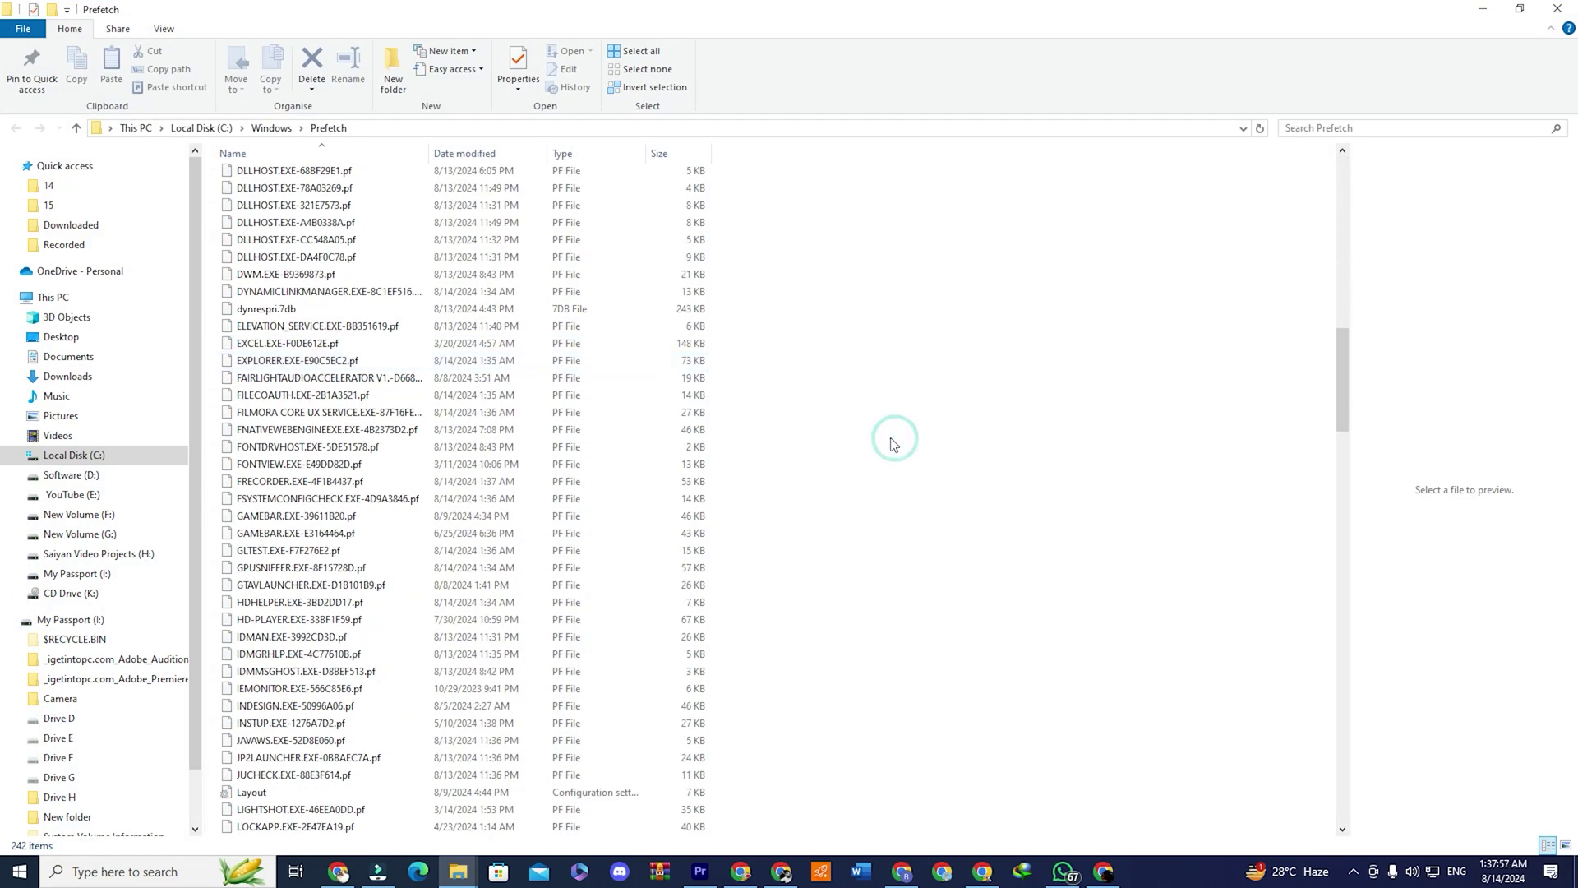
key(ctrl+a)
scroll(700, 454, up, 5)
scroll(700, 455, up, 8)
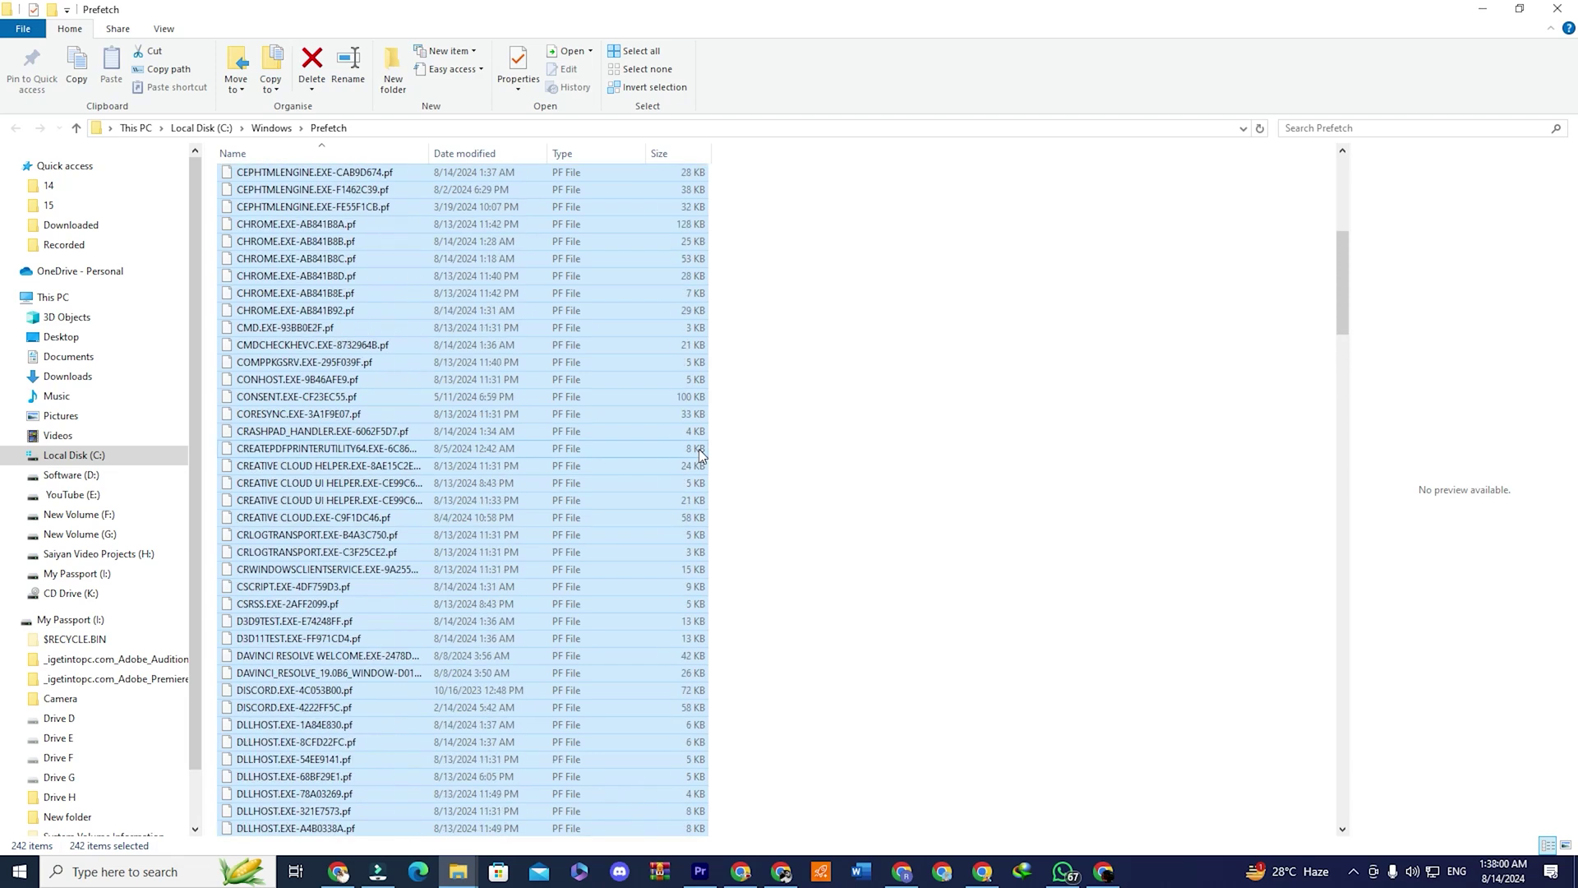
right_click(550, 261)
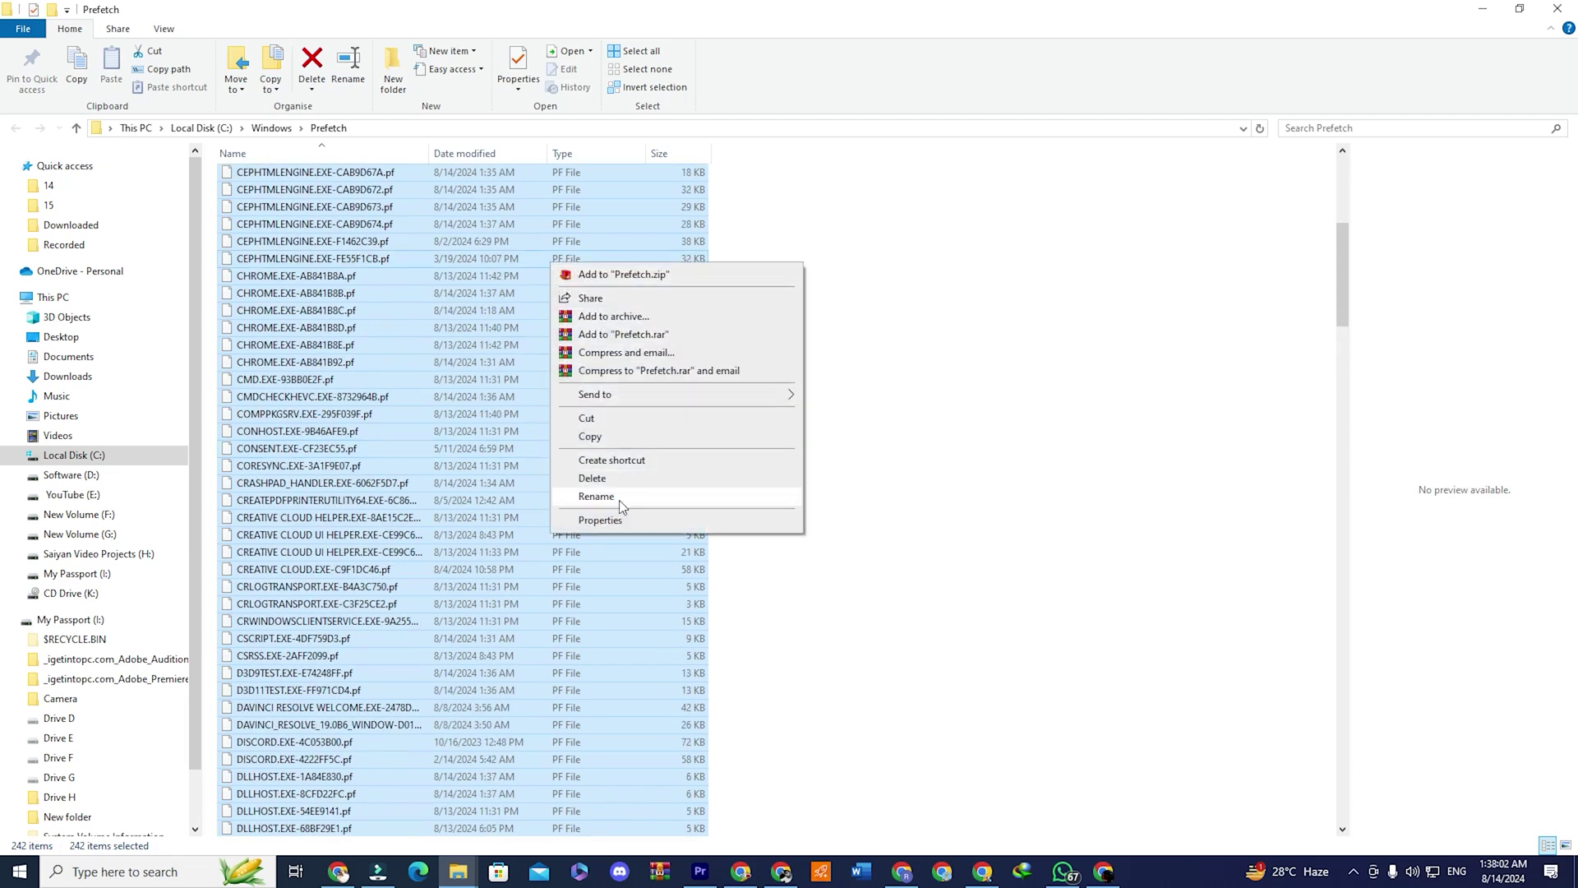
click(613, 479)
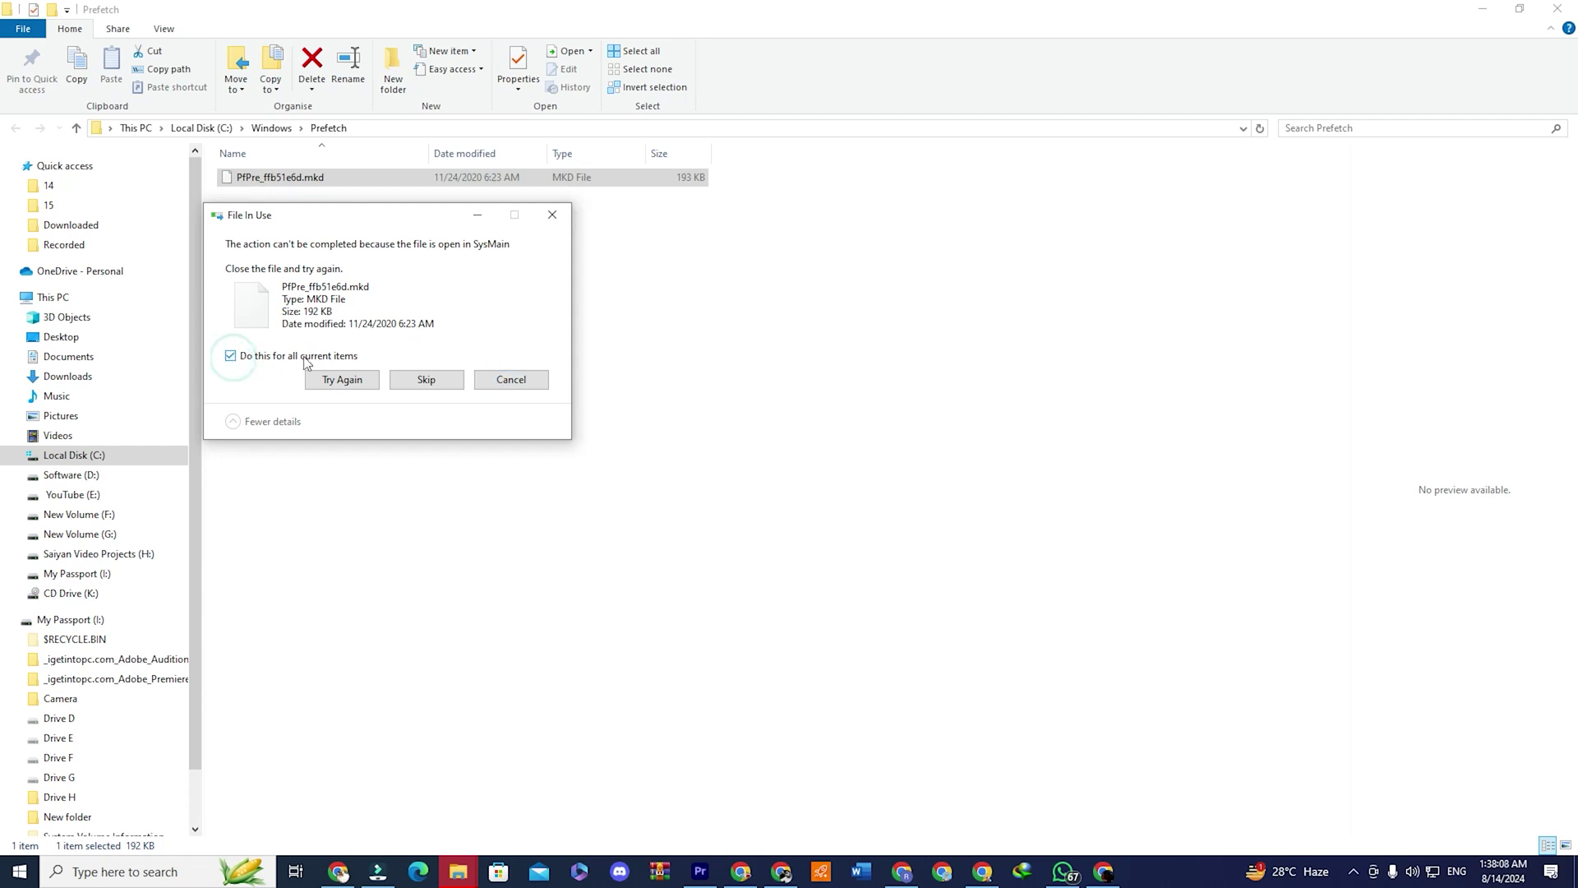
click(238, 358)
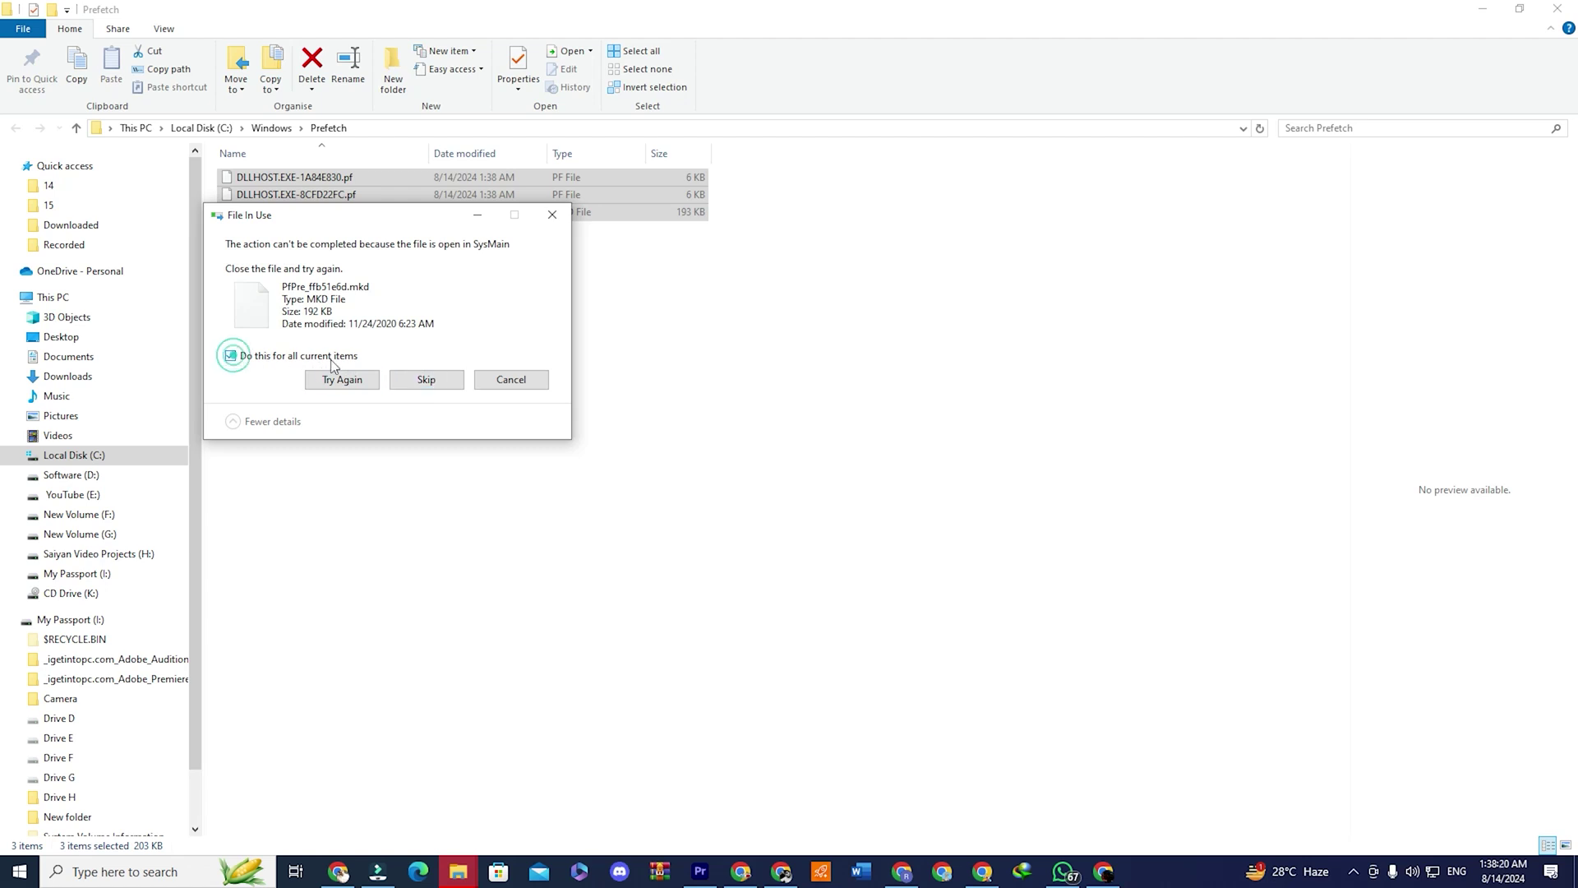
click(450, 388)
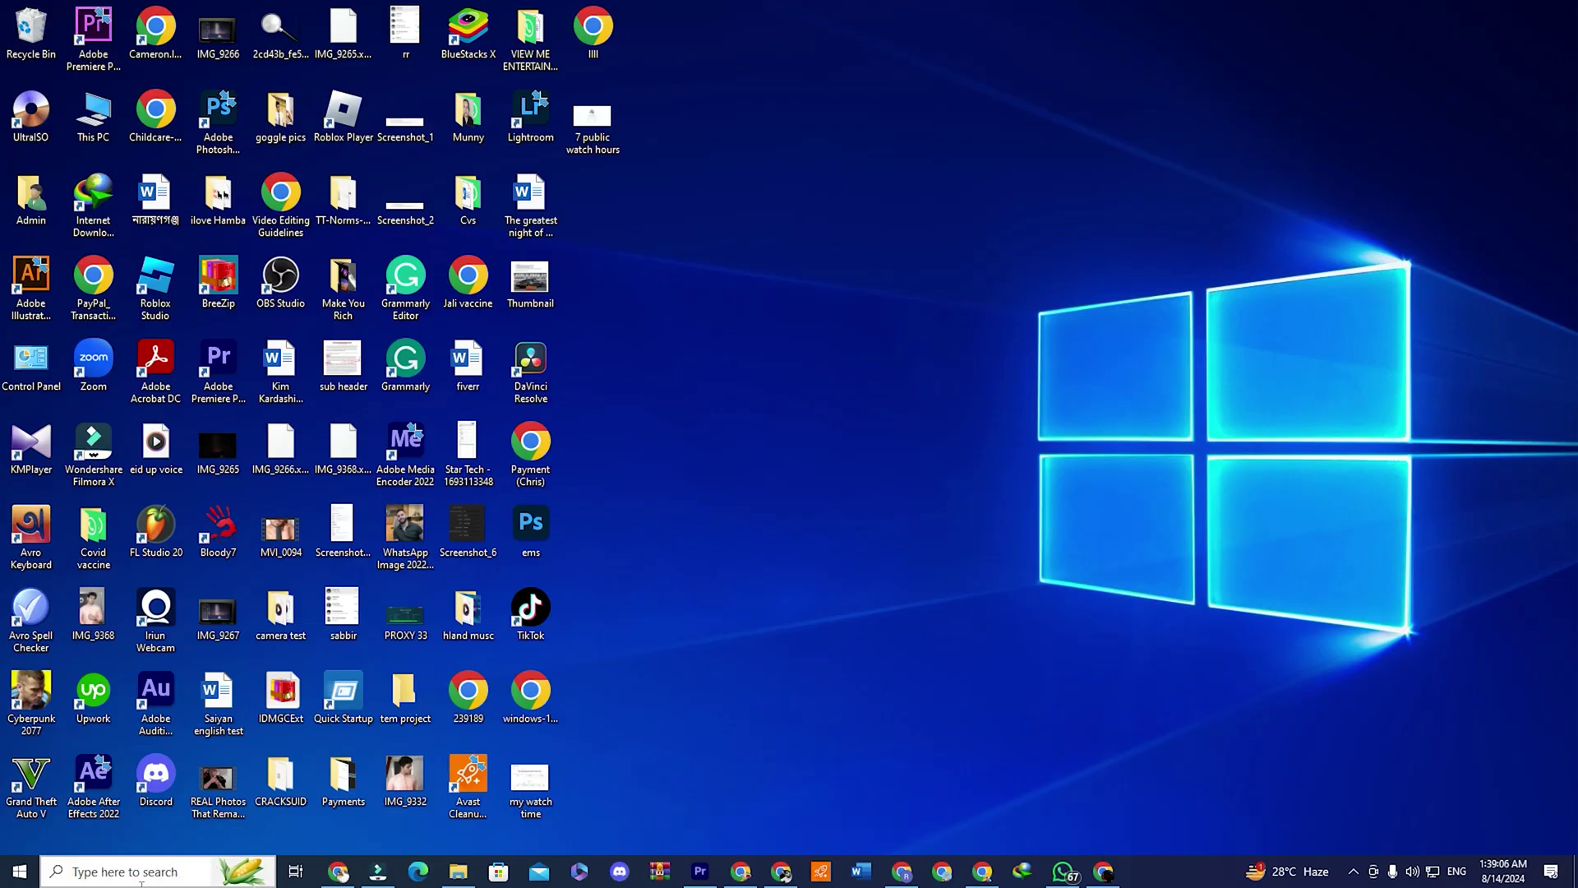
Run %temp% from the Run dialog to open the user's AppData\Local\Temp folder
click(140, 882)
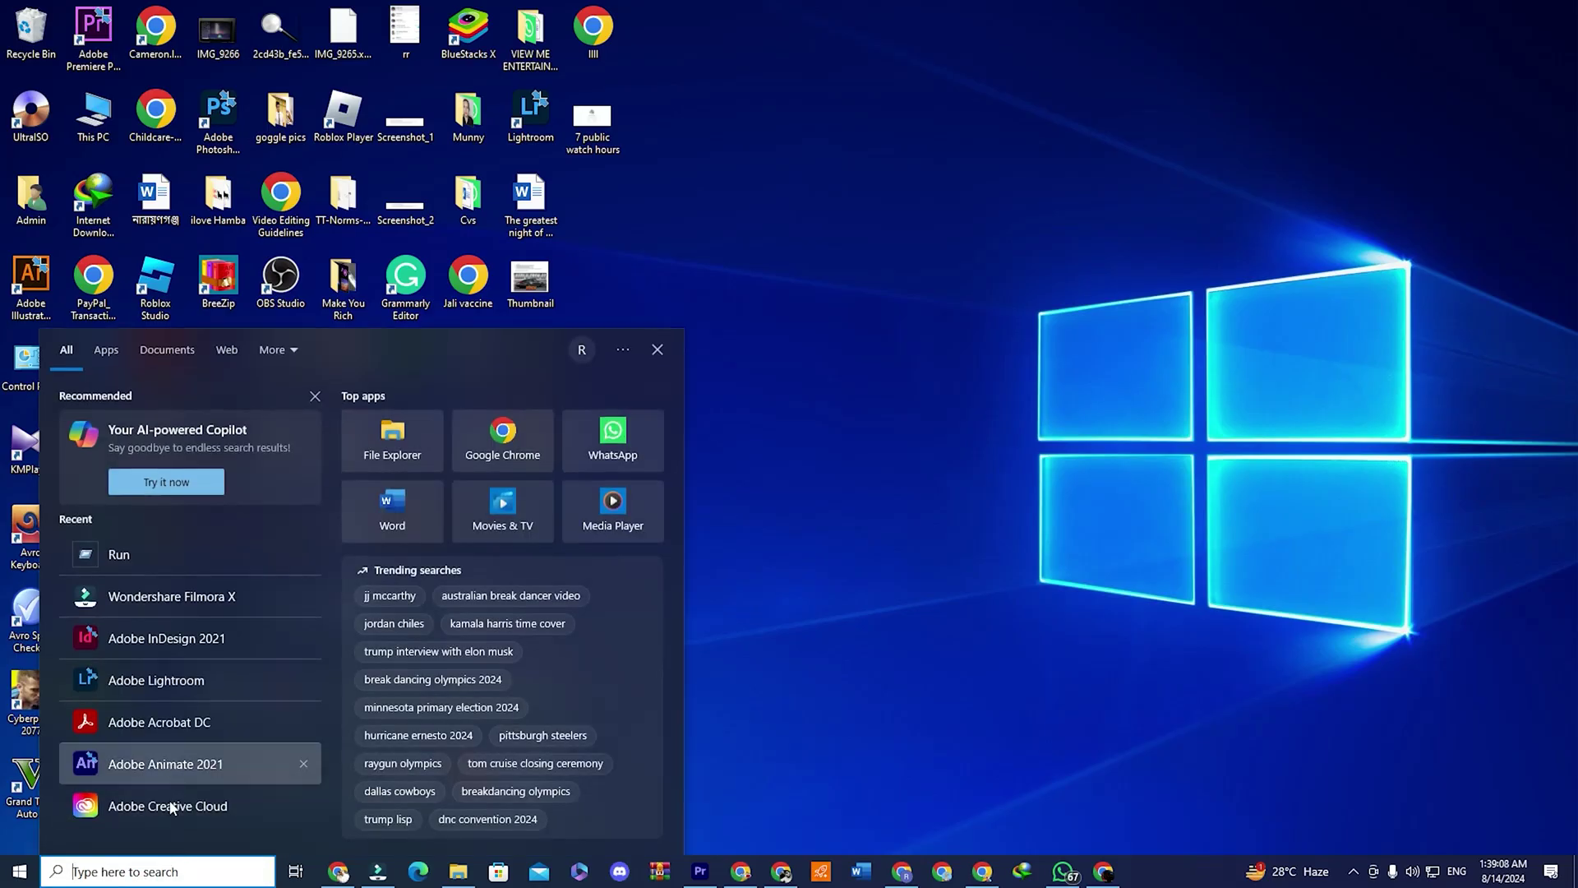
text(run)
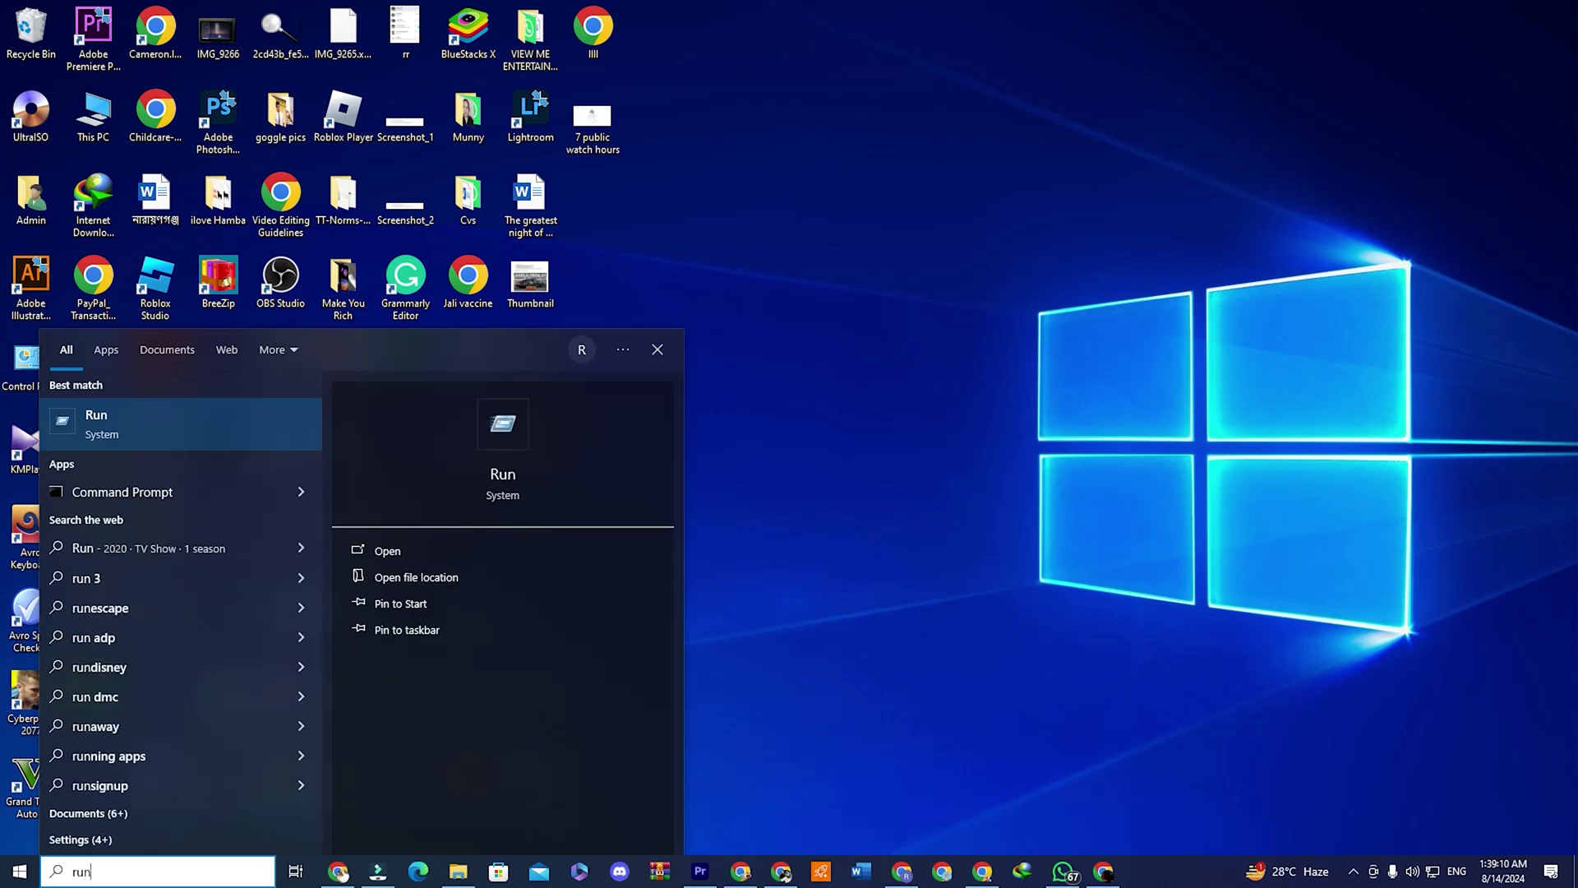
click(160, 433)
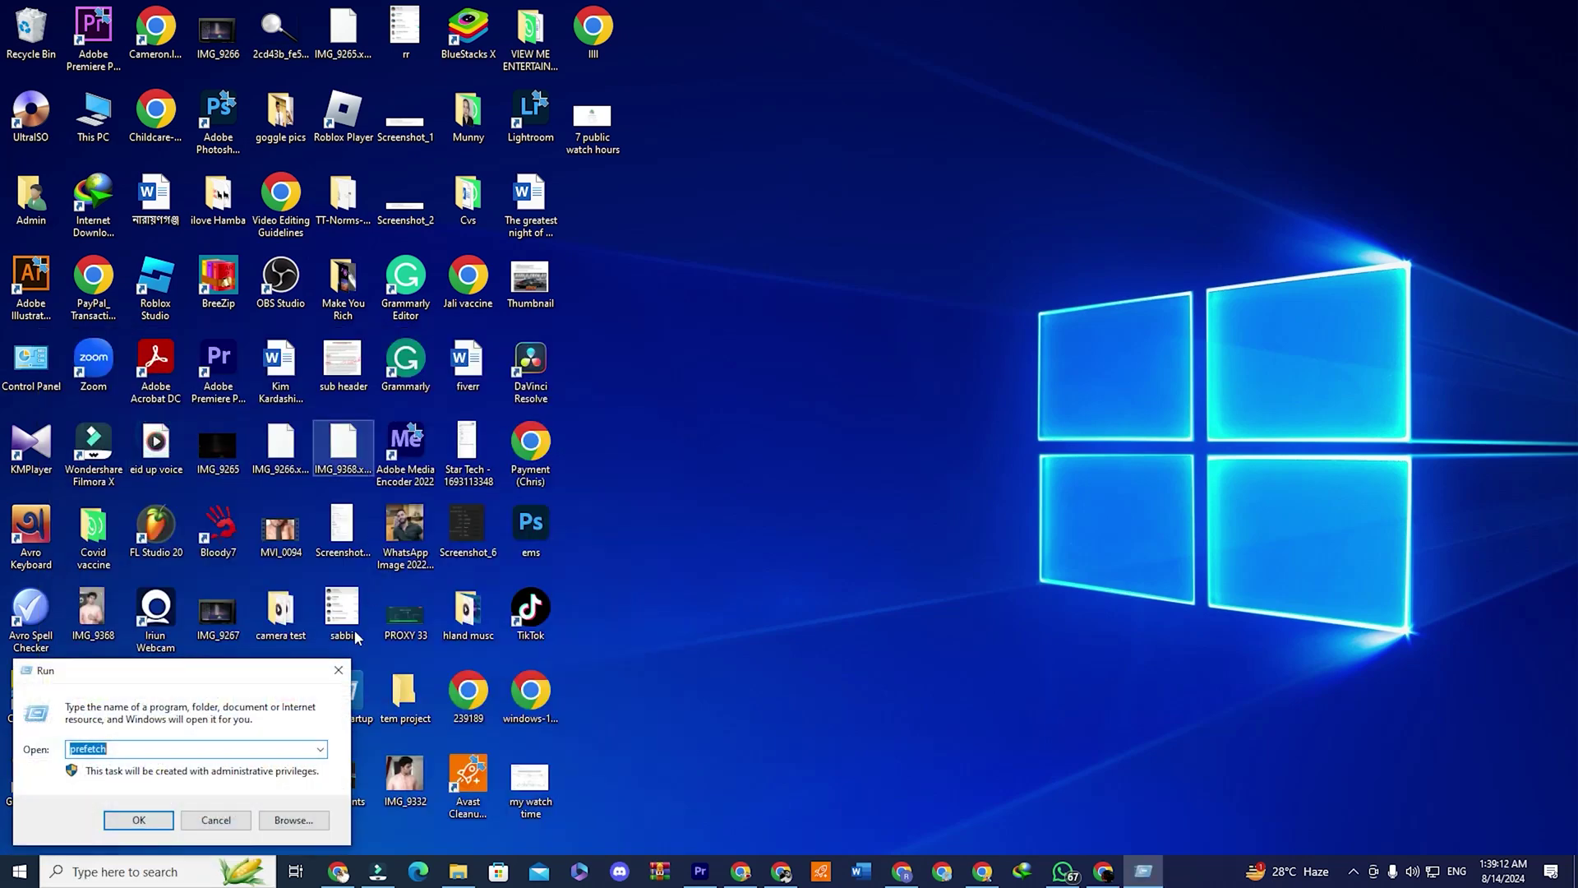
key(BackSpace)
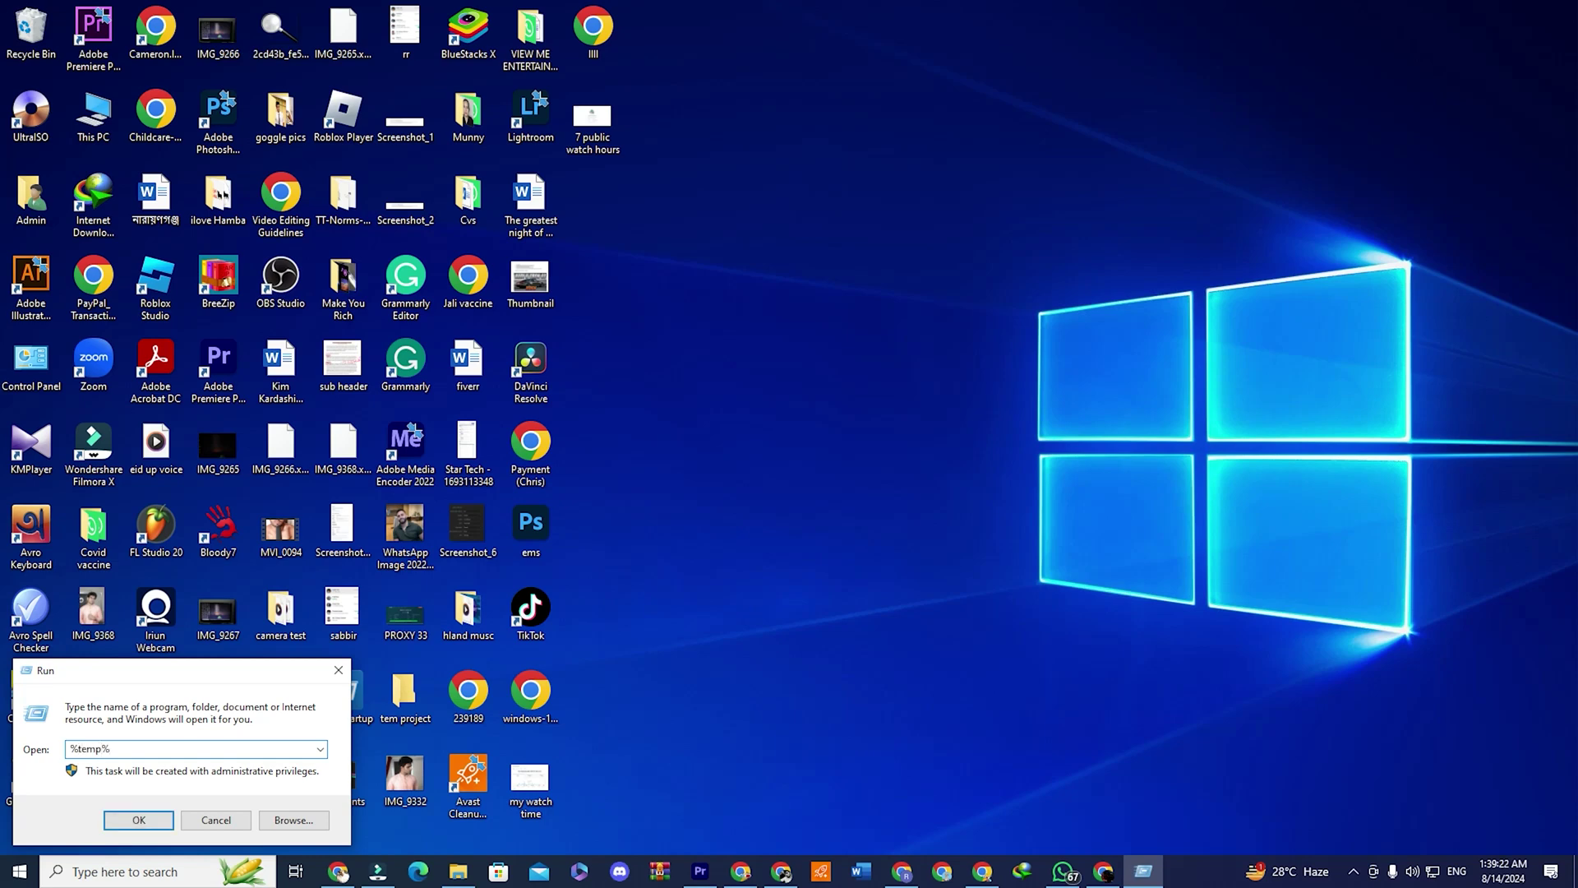
click(159, 820)
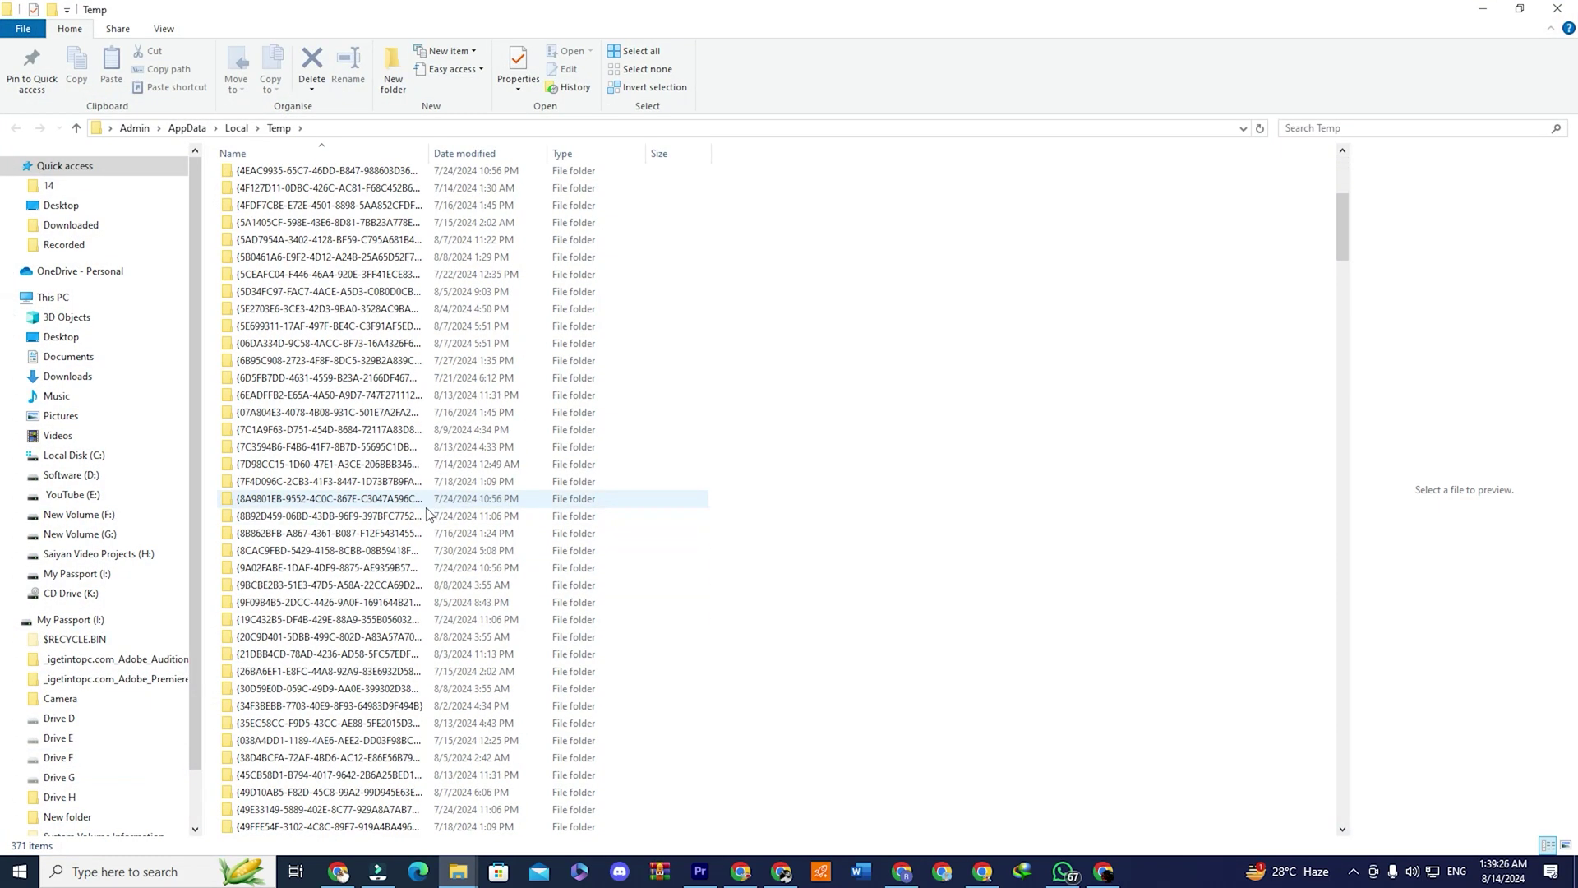
Delete all items in the user Temp folder, skipping every item in use
key(ctrl+a)
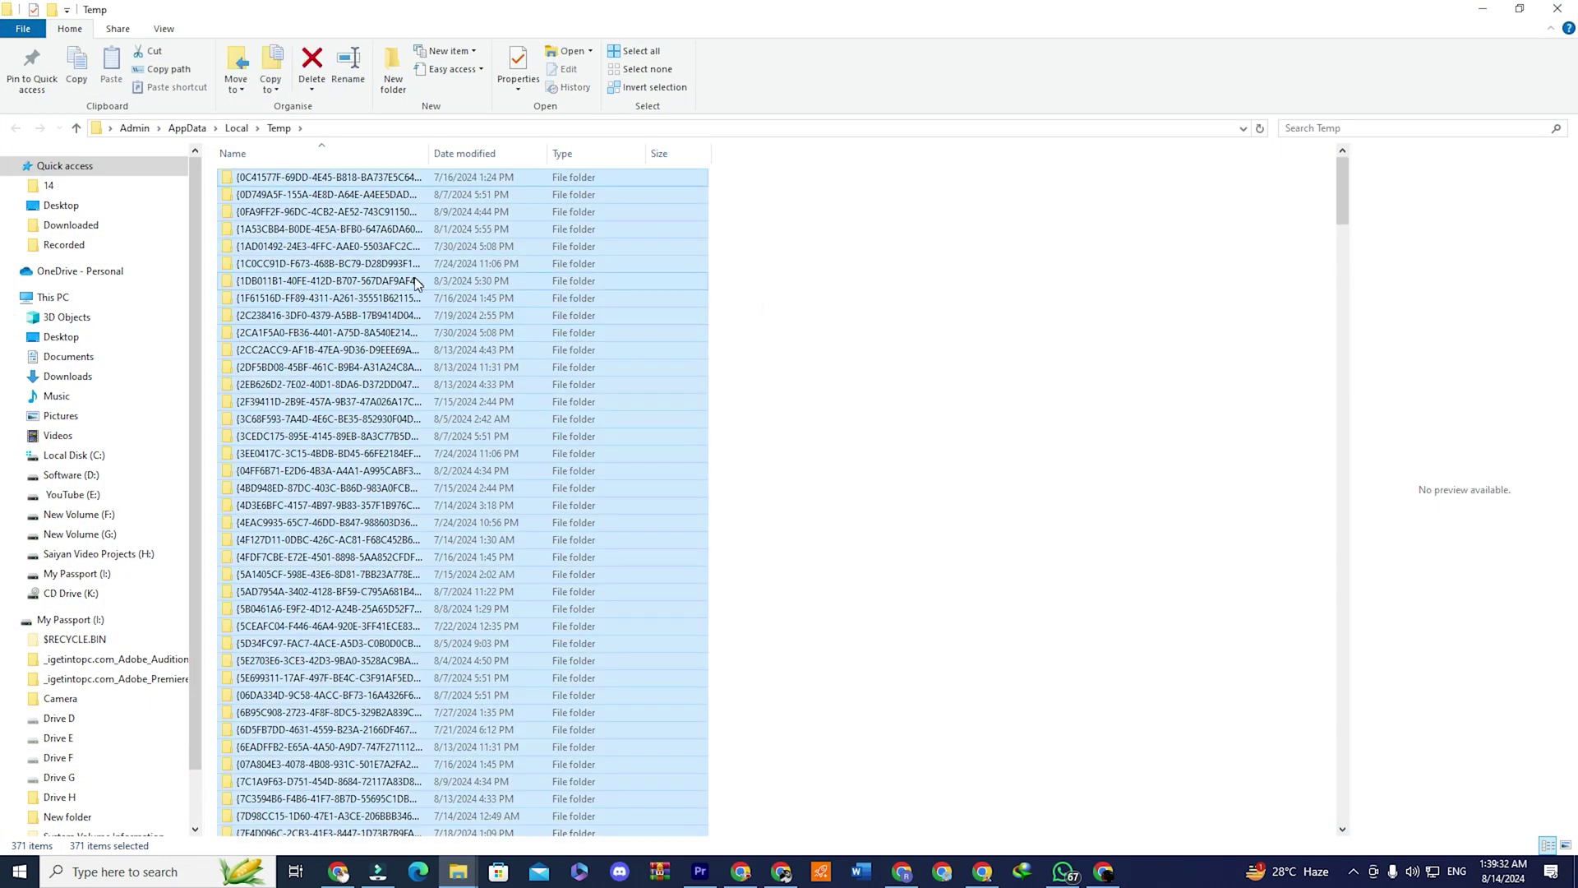
right_click(415, 282)
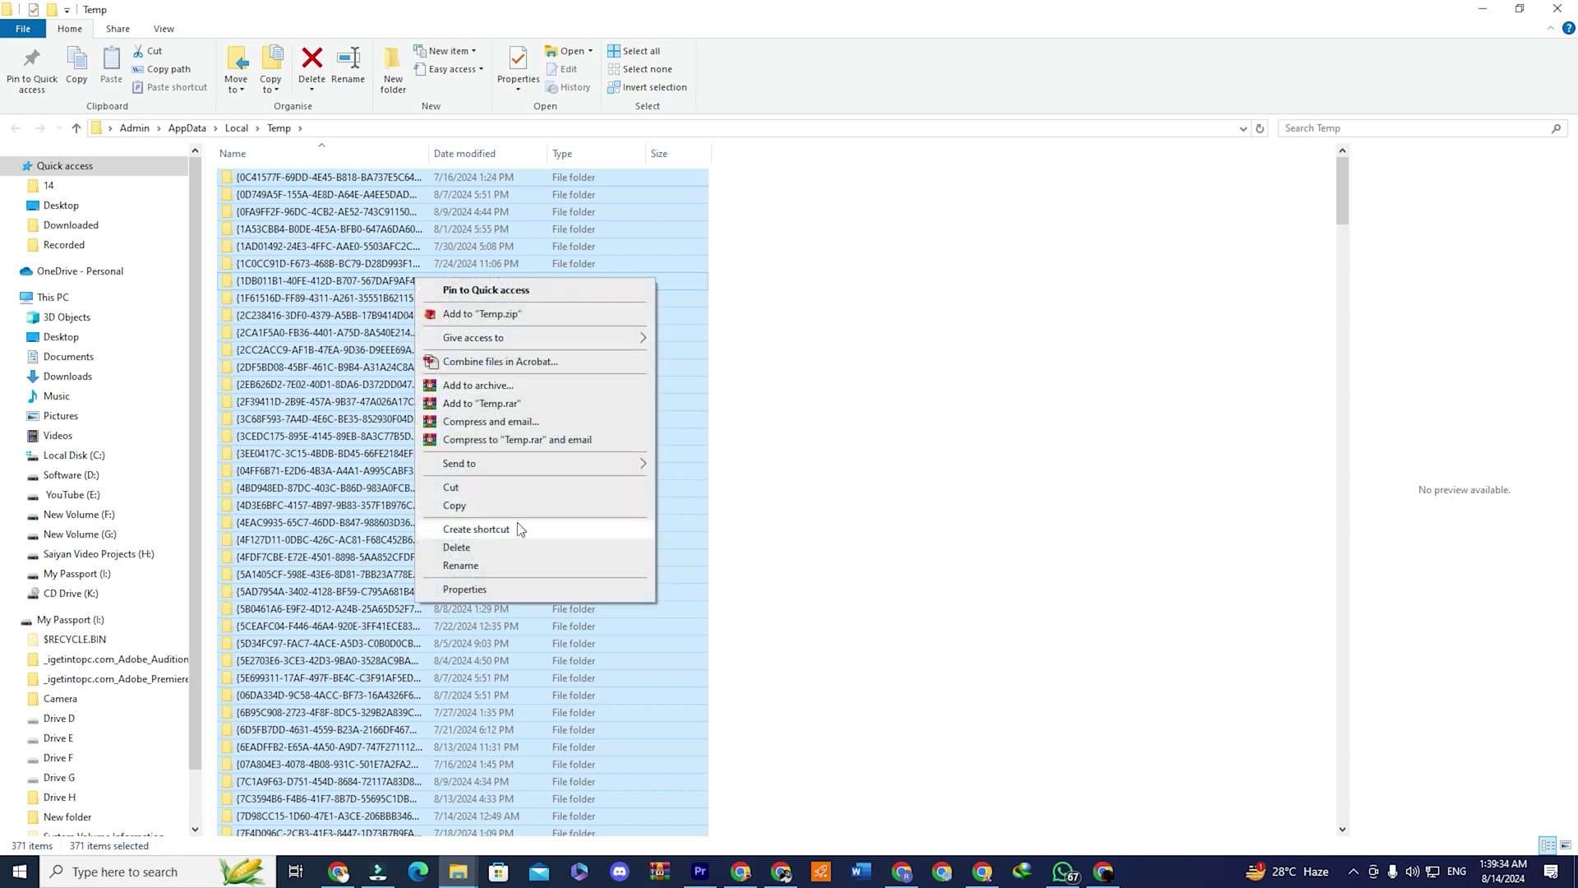
click(497, 549)
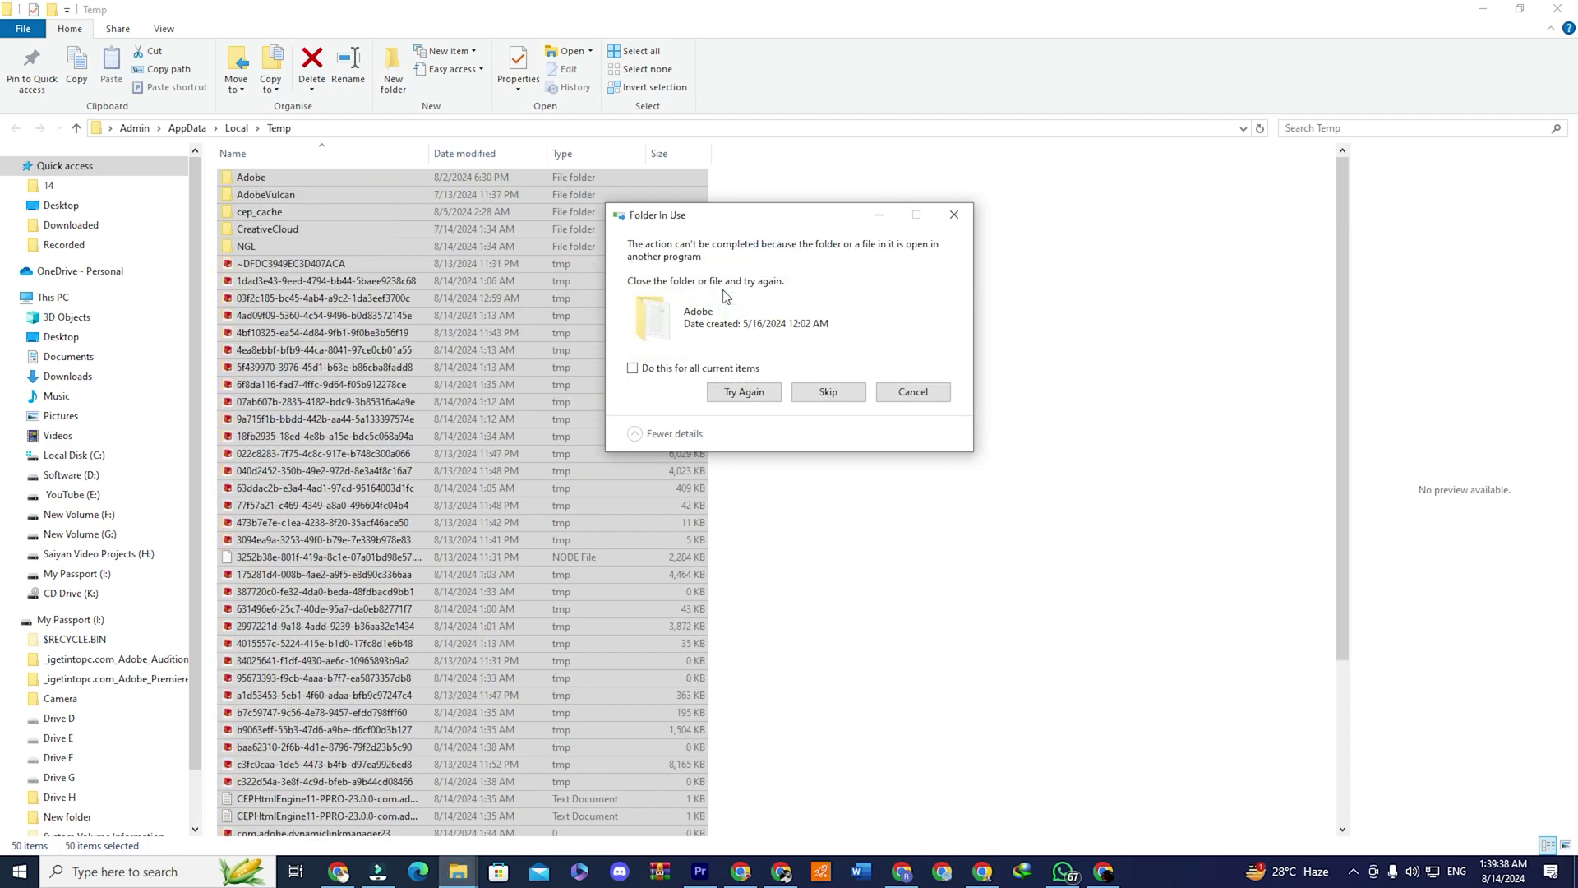
click(632, 369)
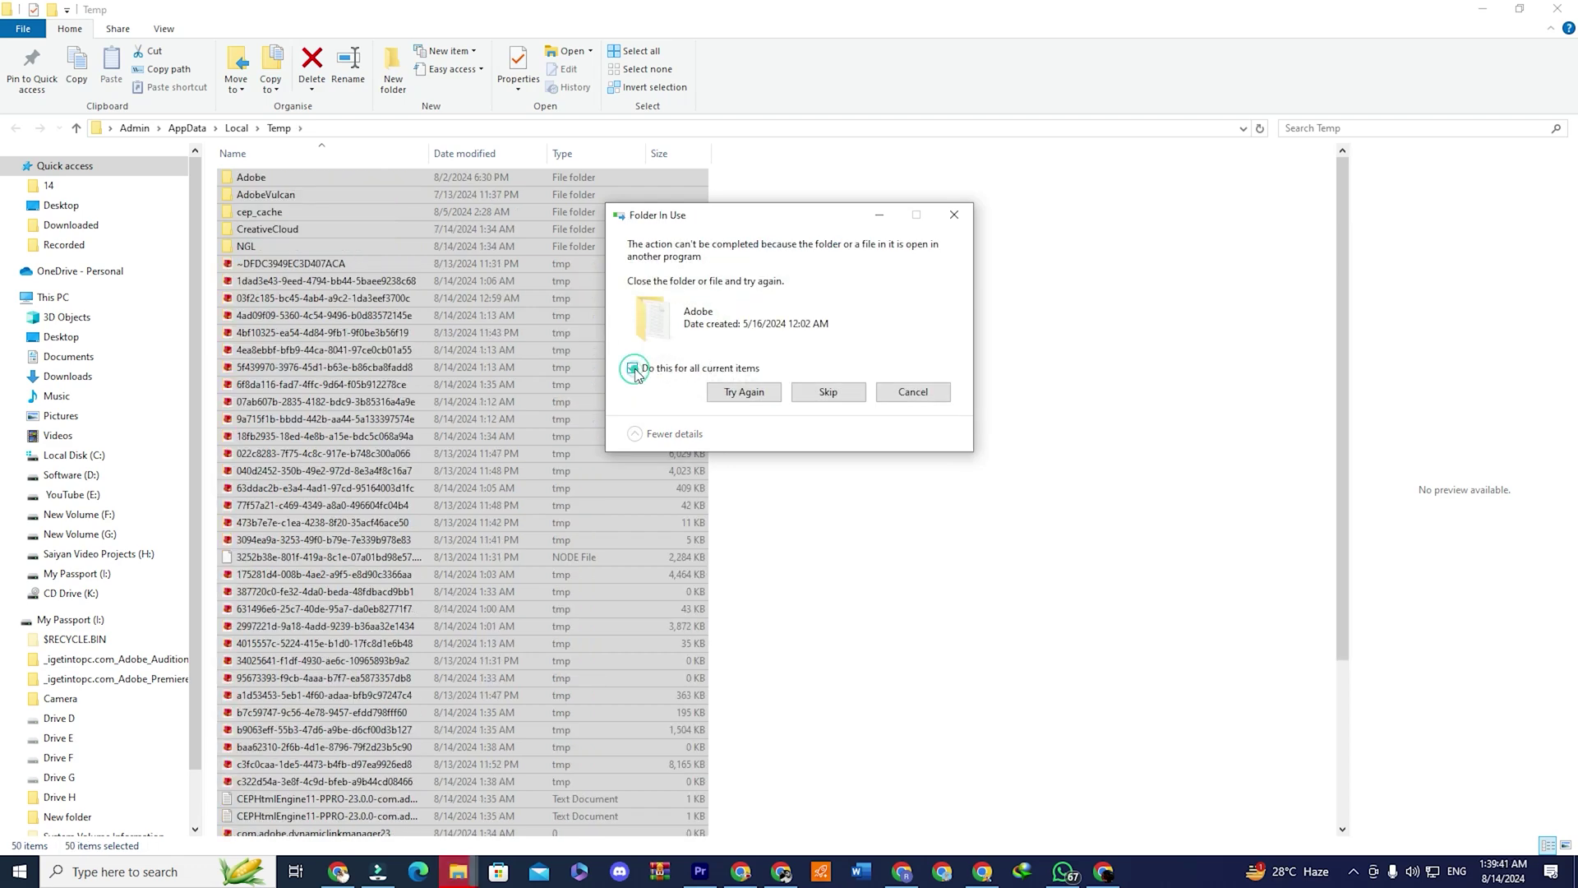
click(829, 393)
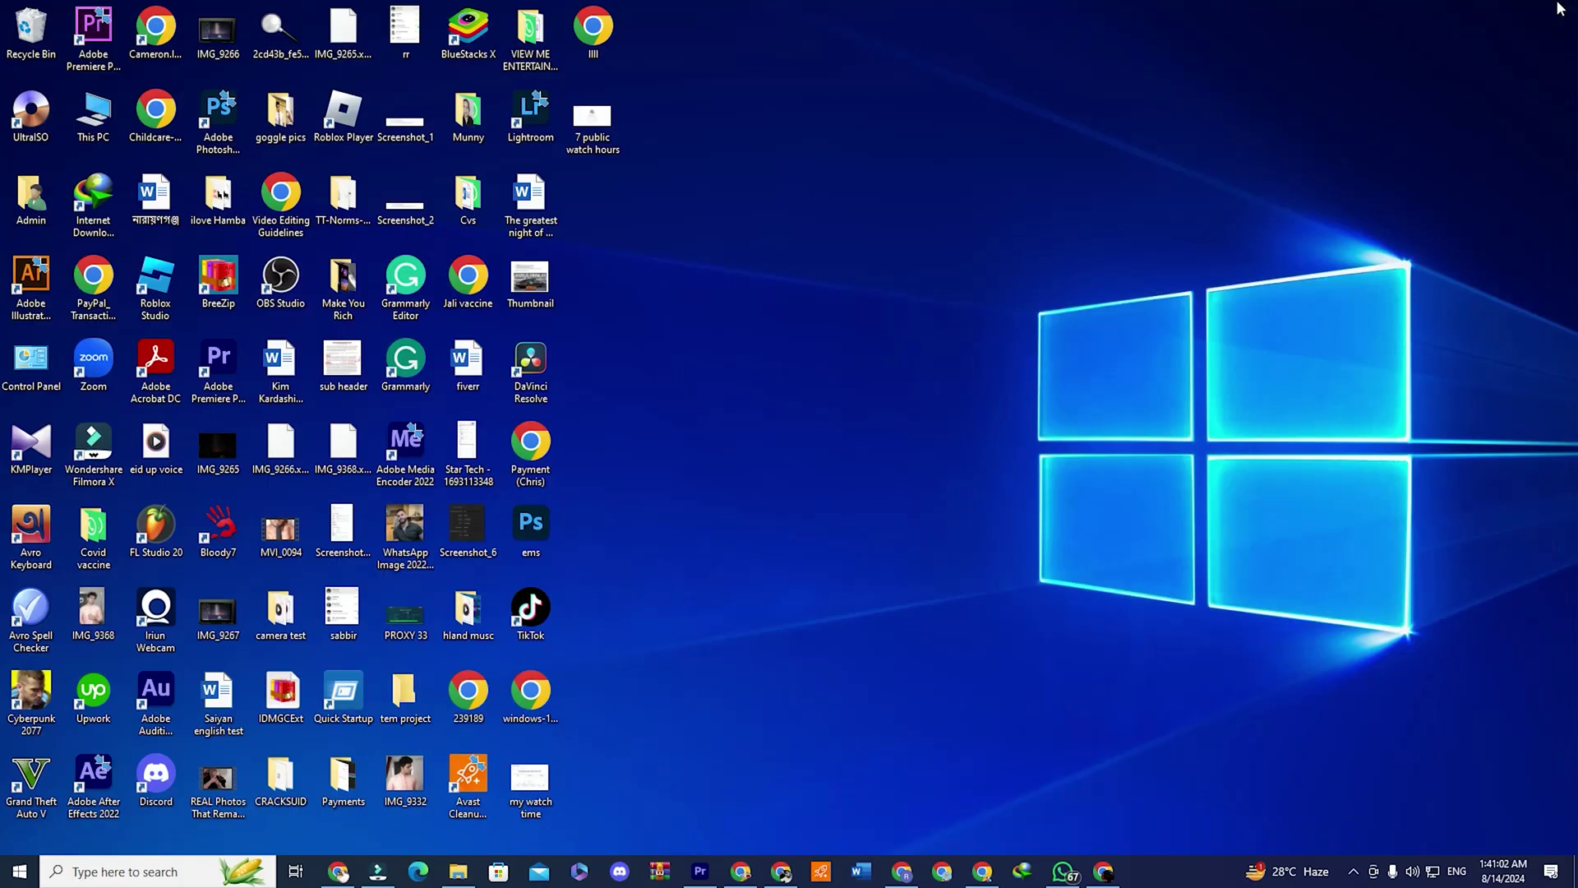
Run 'temp' from the Run dialog to open the C:\Windows\Temp folder
click(171, 874)
text(run)
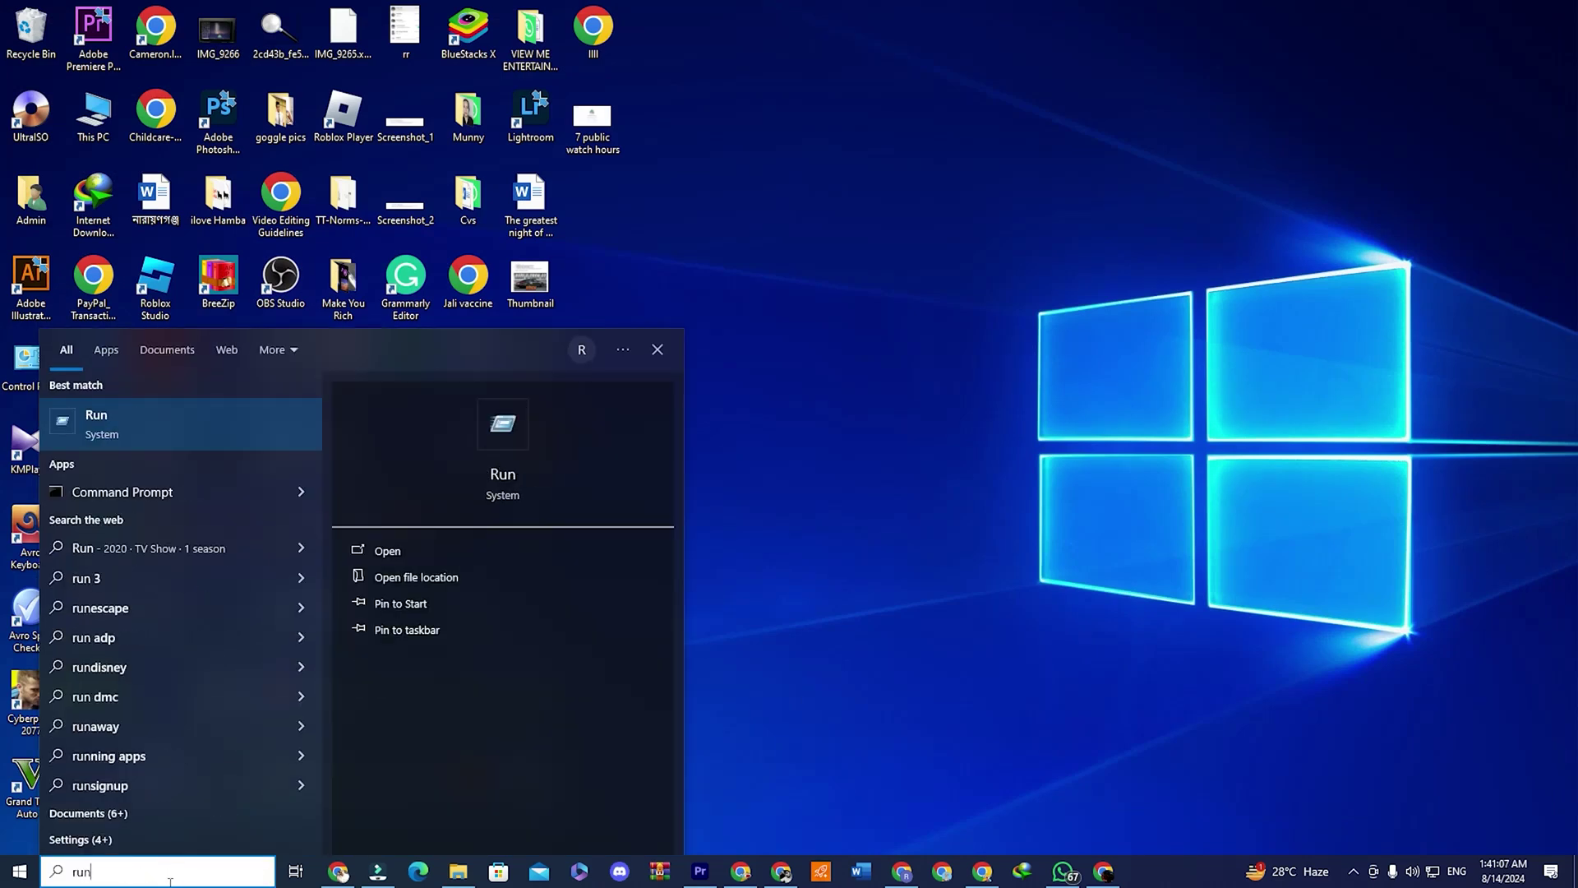
click(159, 437)
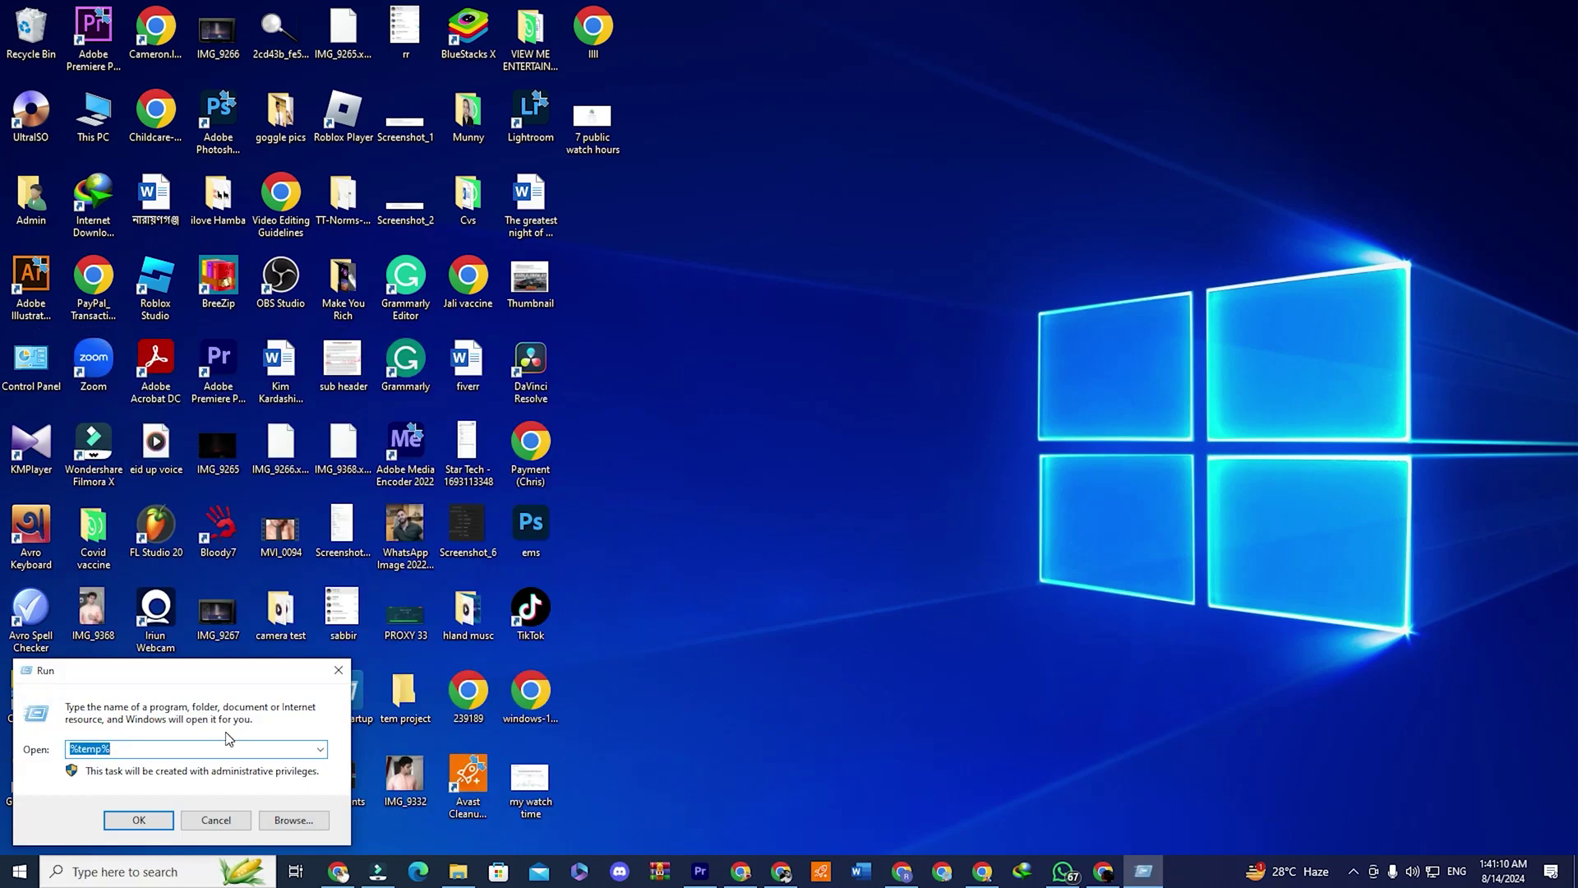
key(BackSpace)
text(t)
click(139, 819)
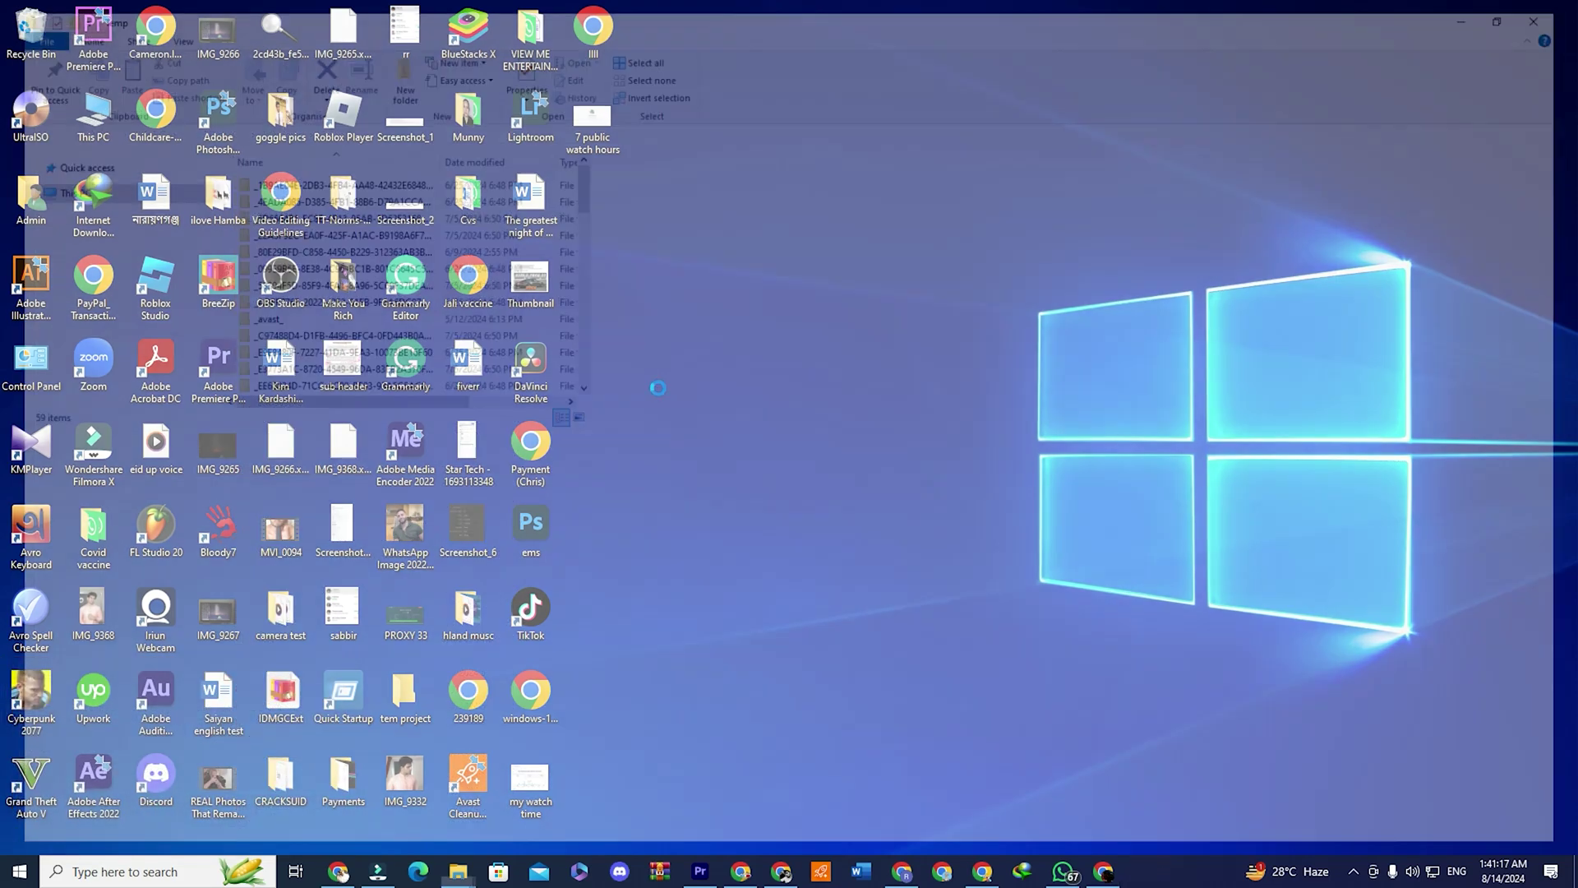
Delete everything in C:\Windows\Temp, skipping all in-use items, leaving 6 items
key(ctrl+a)
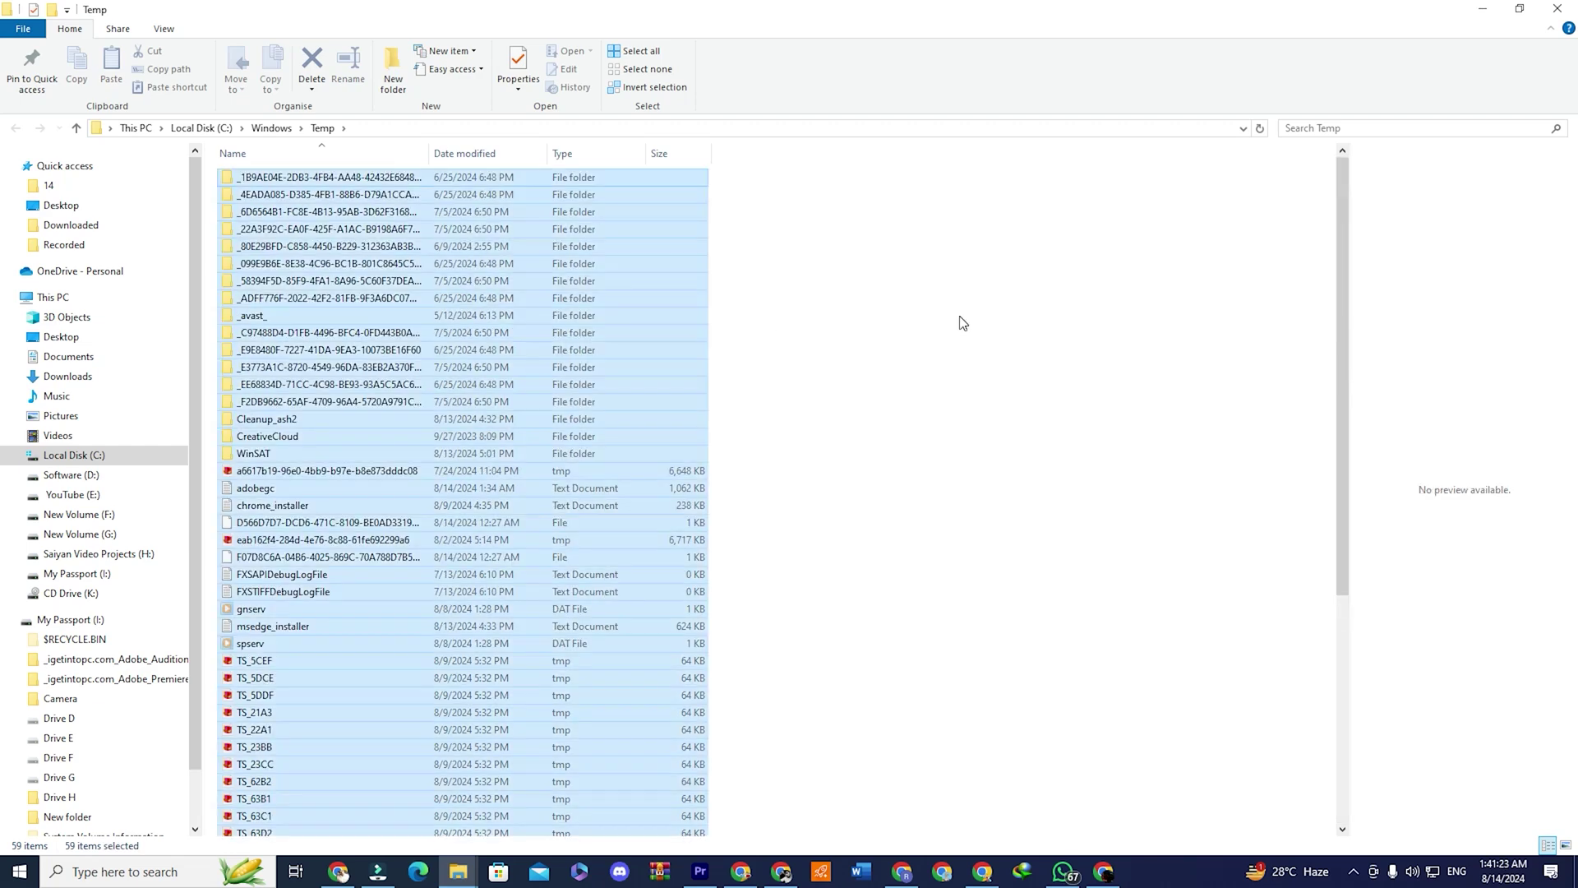
right_click(500, 334)
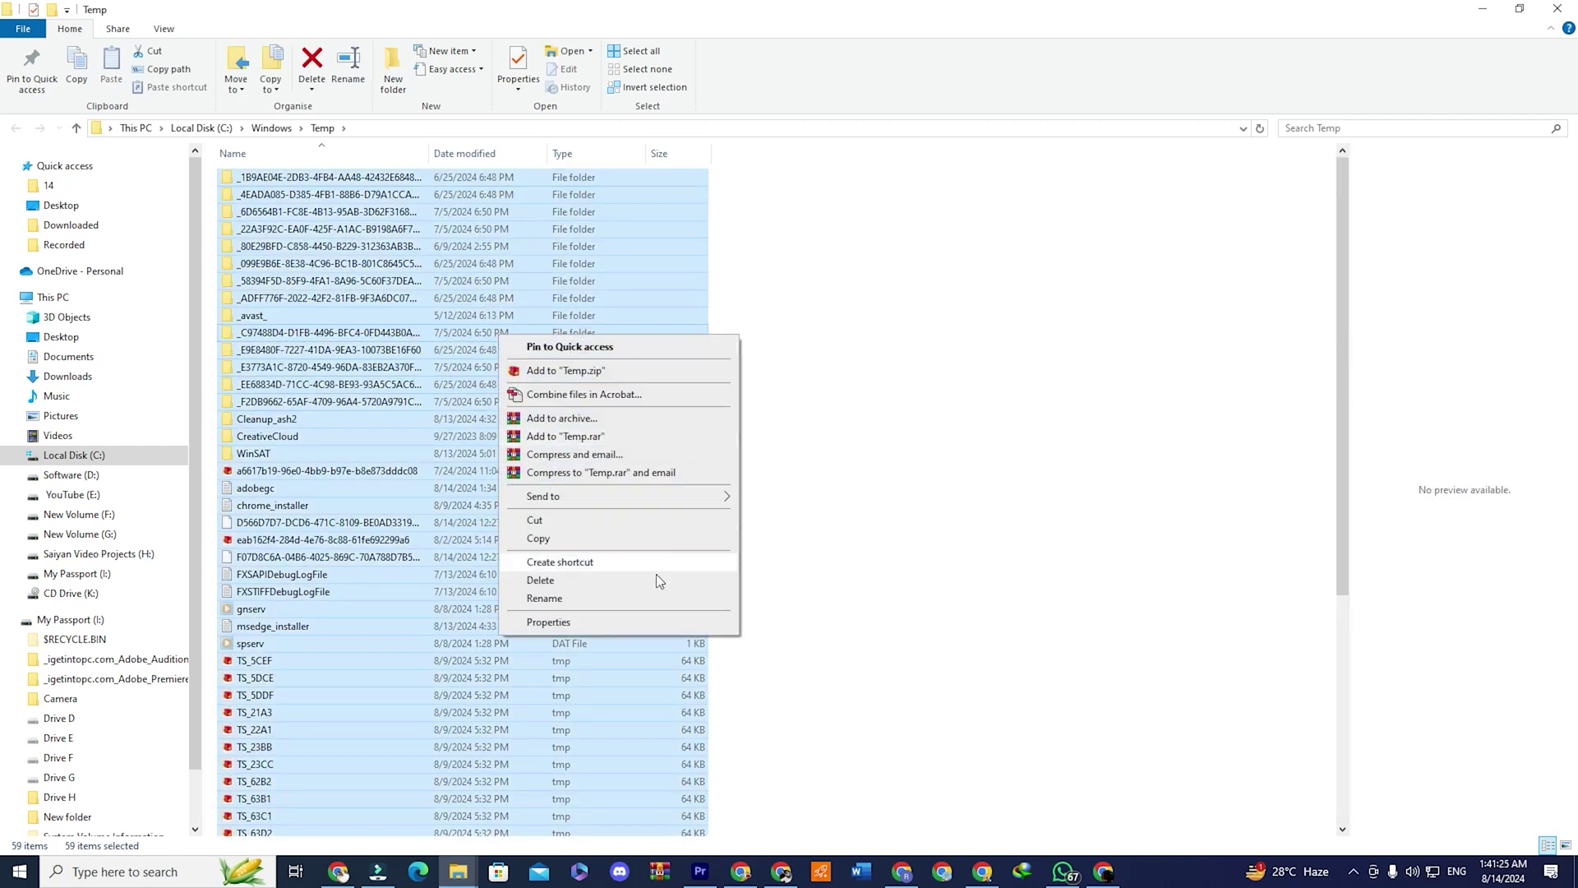
click(598, 580)
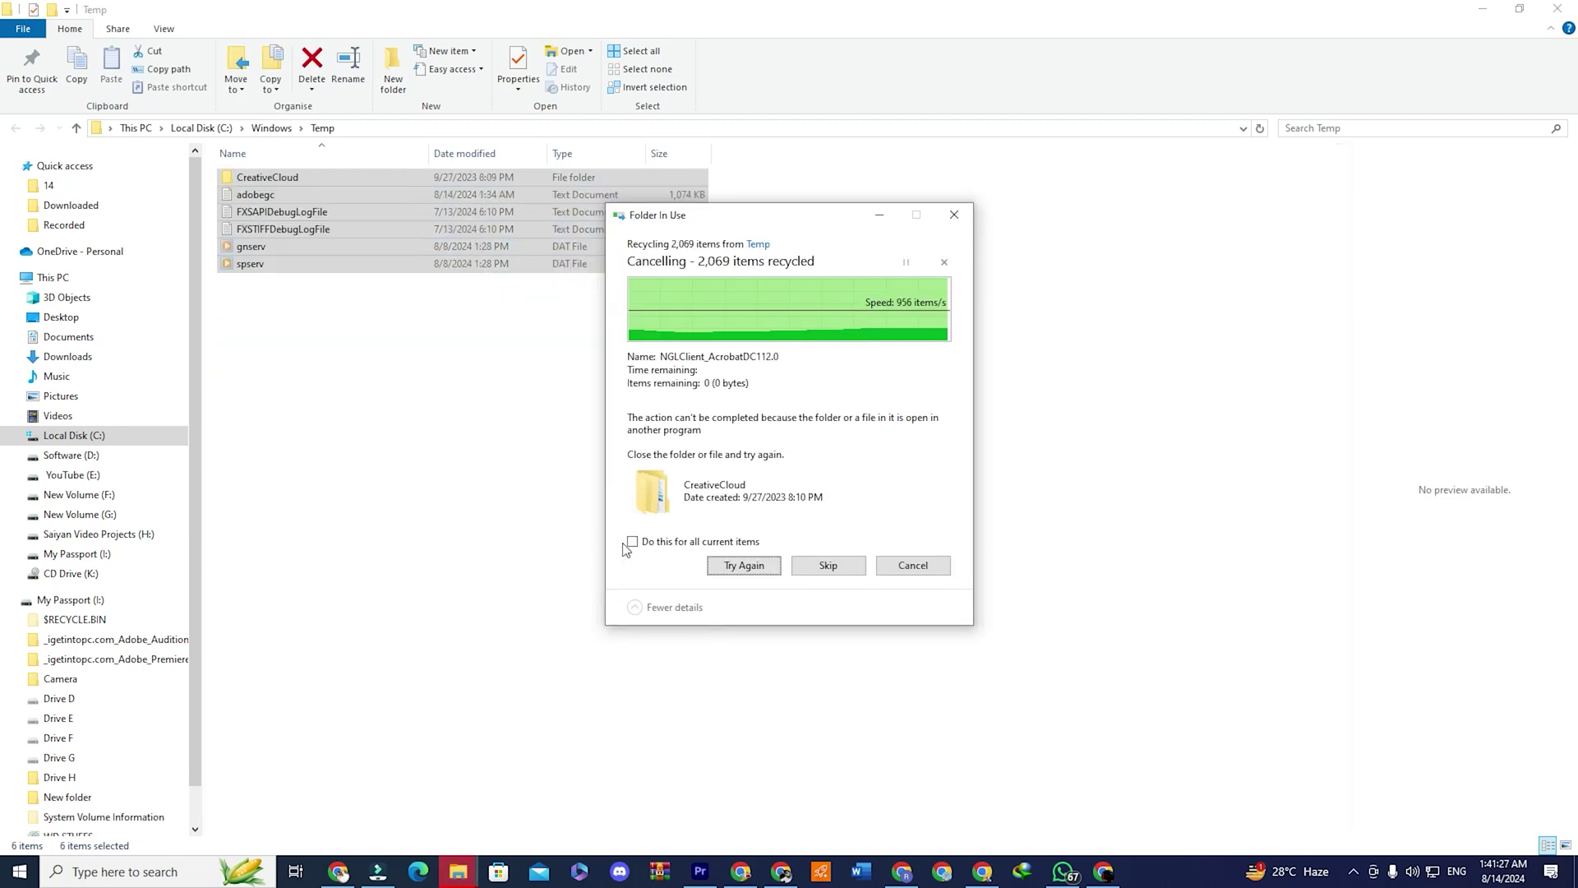
click(632, 367)
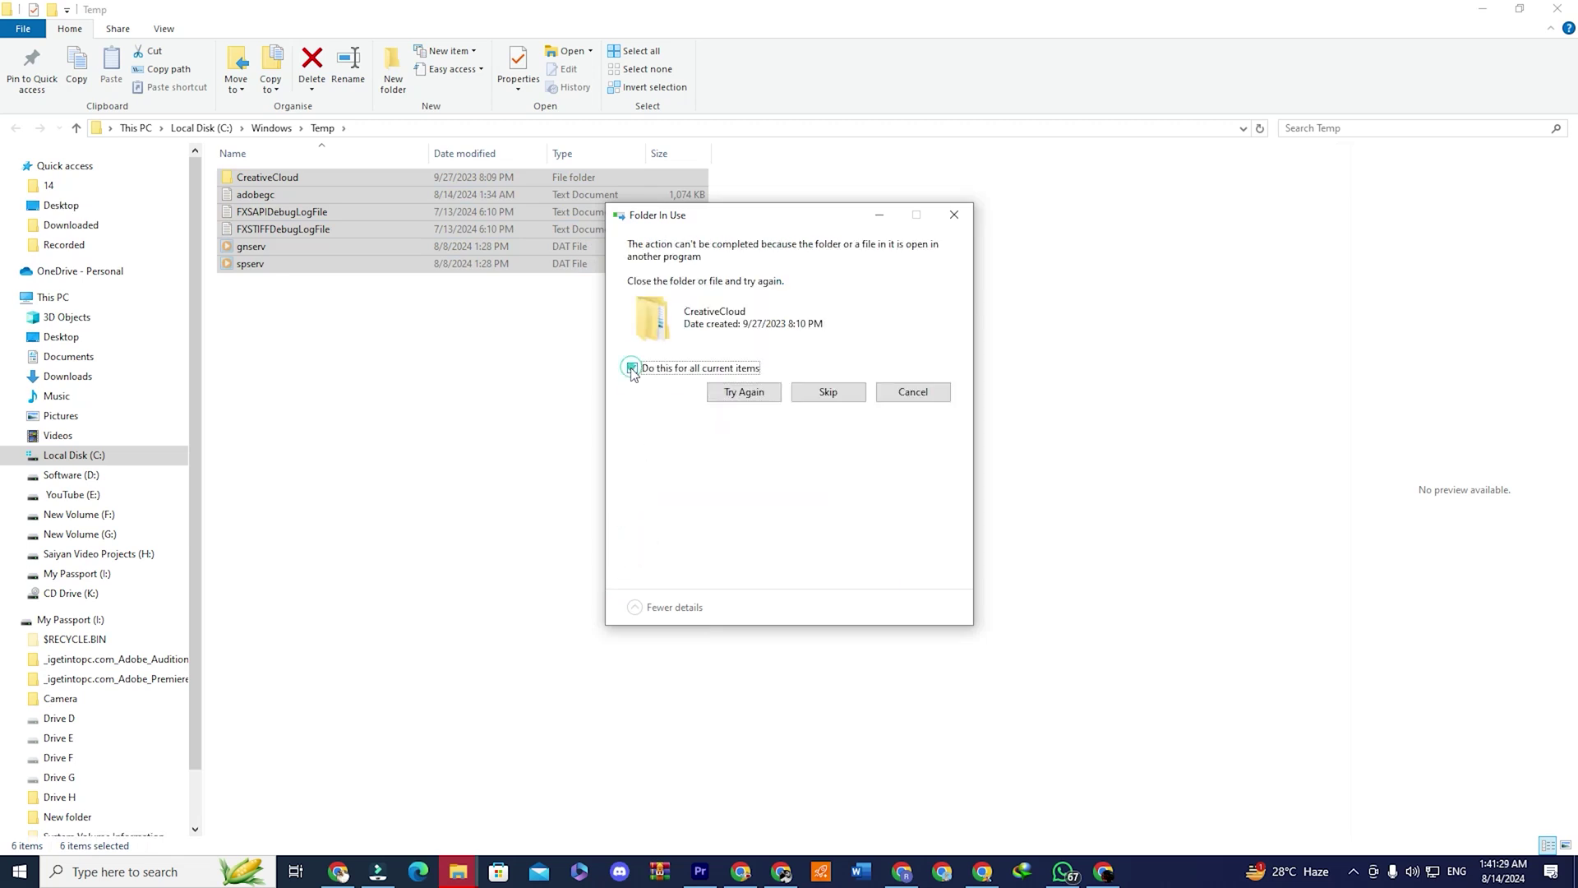
click(827, 392)
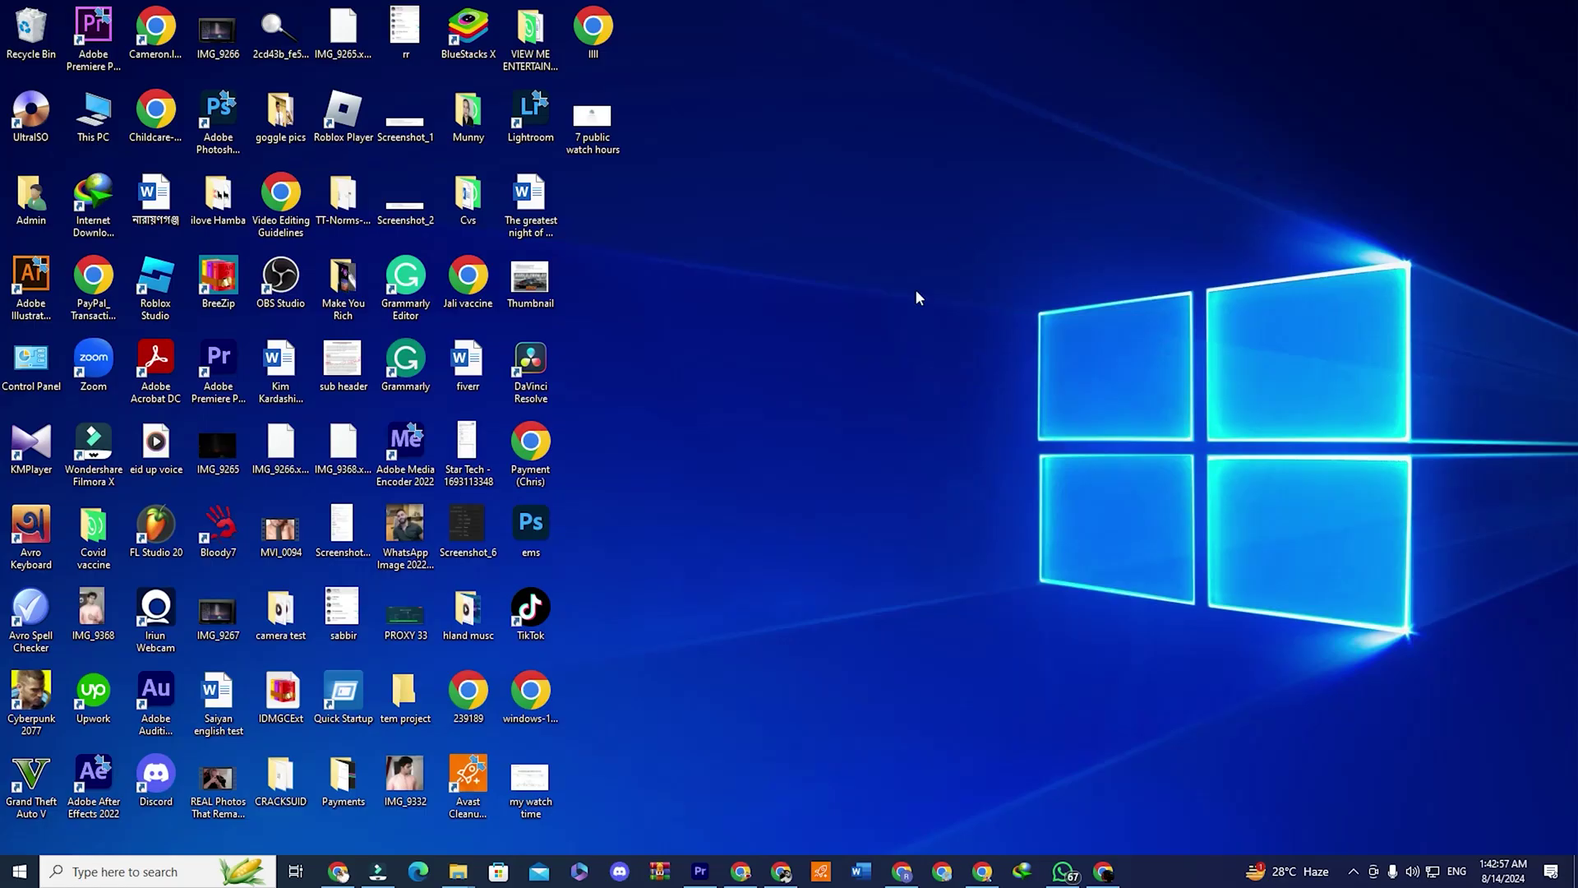
Run cleanmgr from the Run dialog to launch Disk Clean-up
click(190, 874)
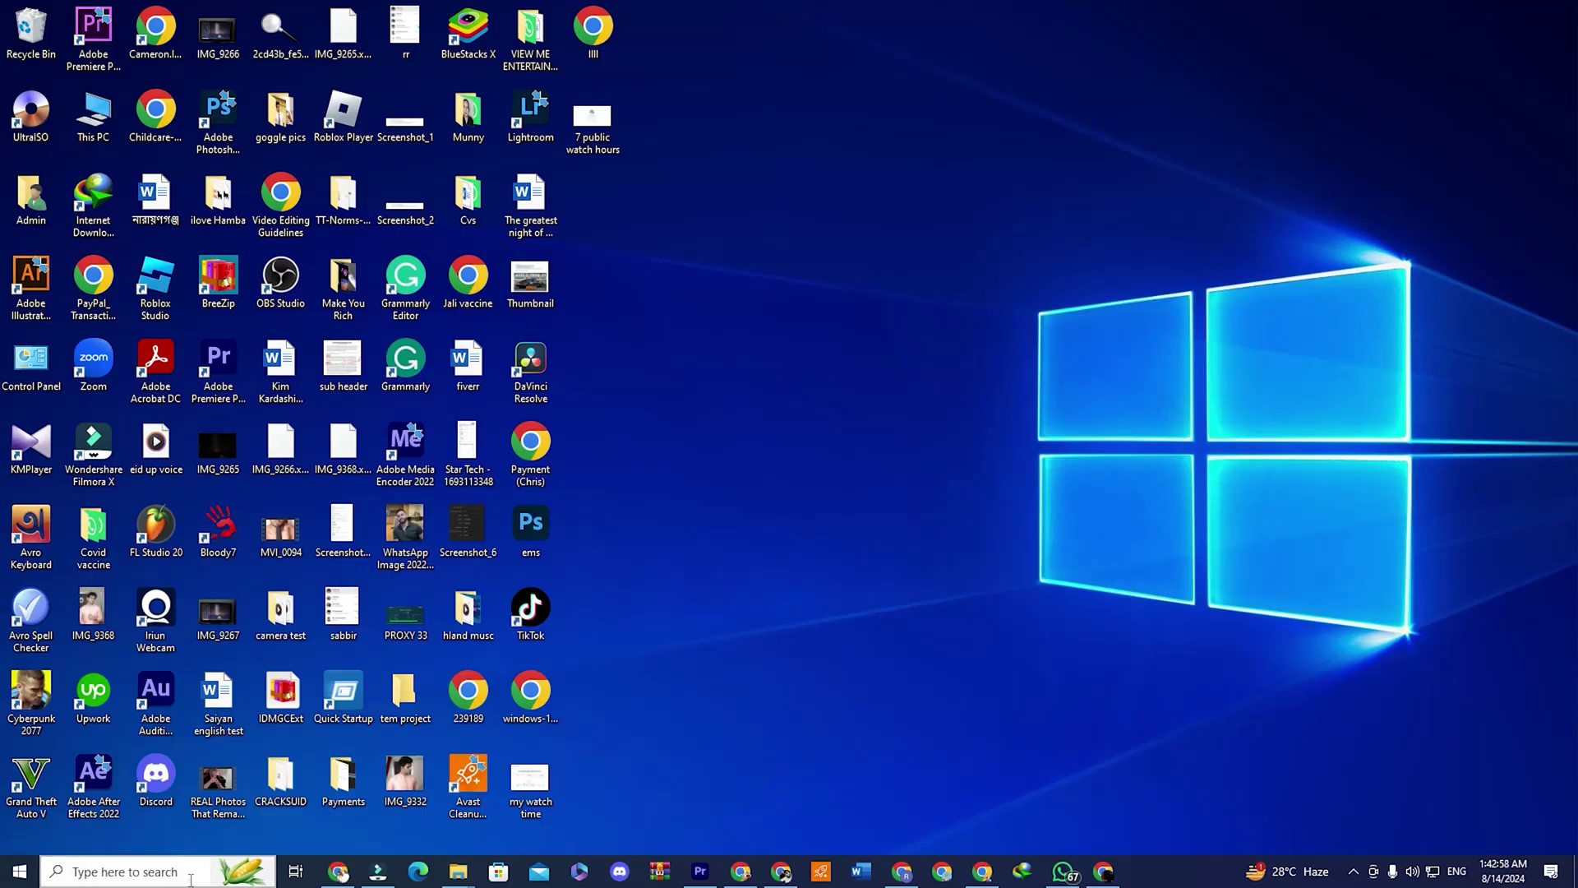
text(run)
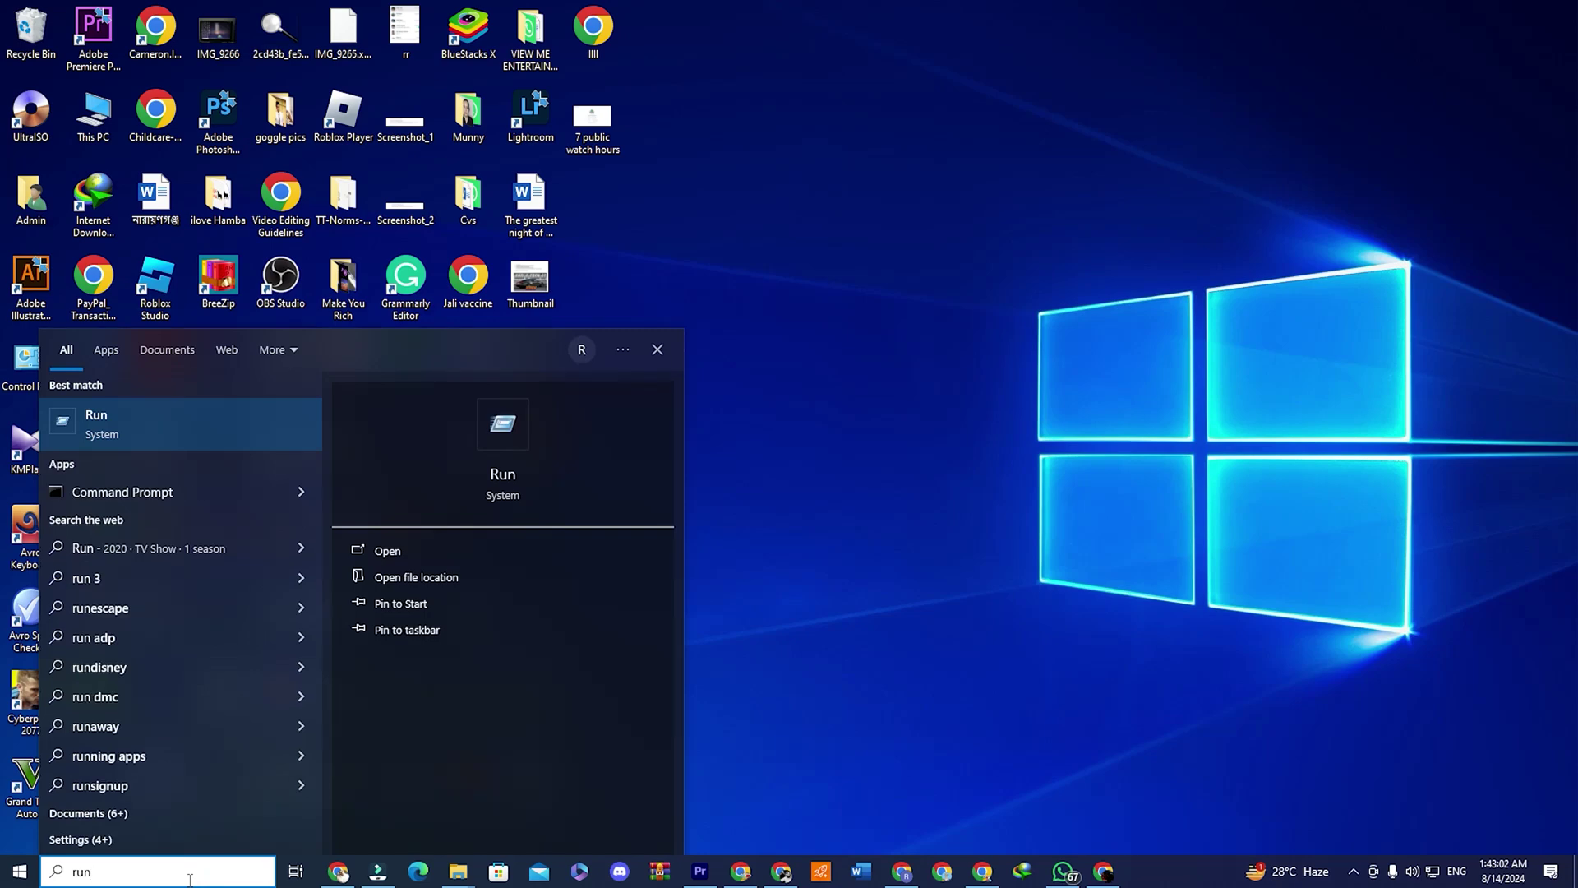
click(154, 422)
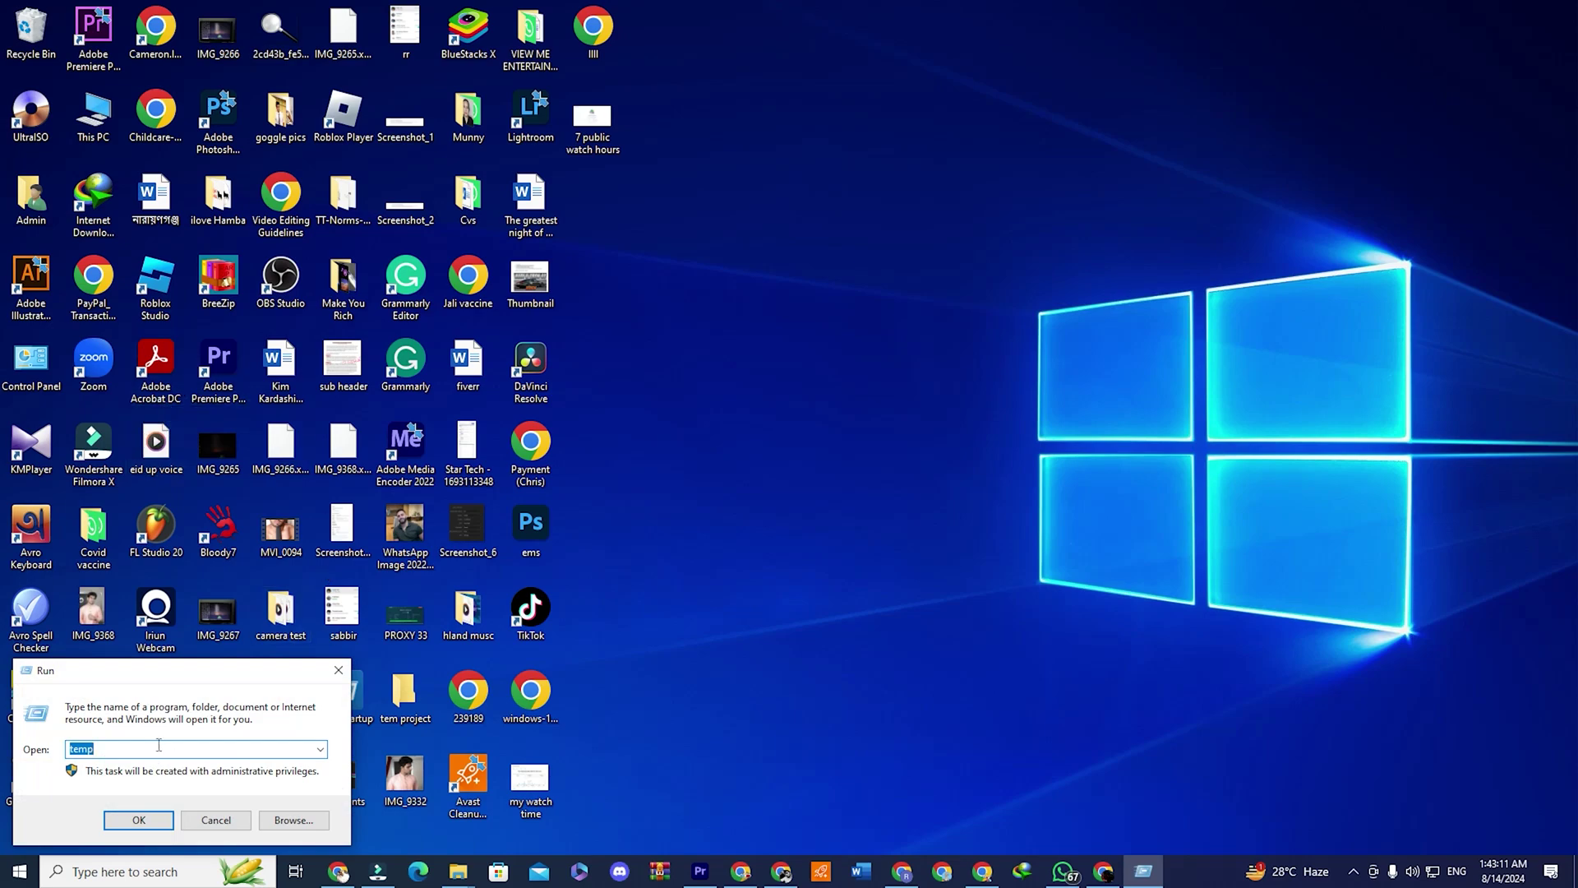
key(BackSpace)
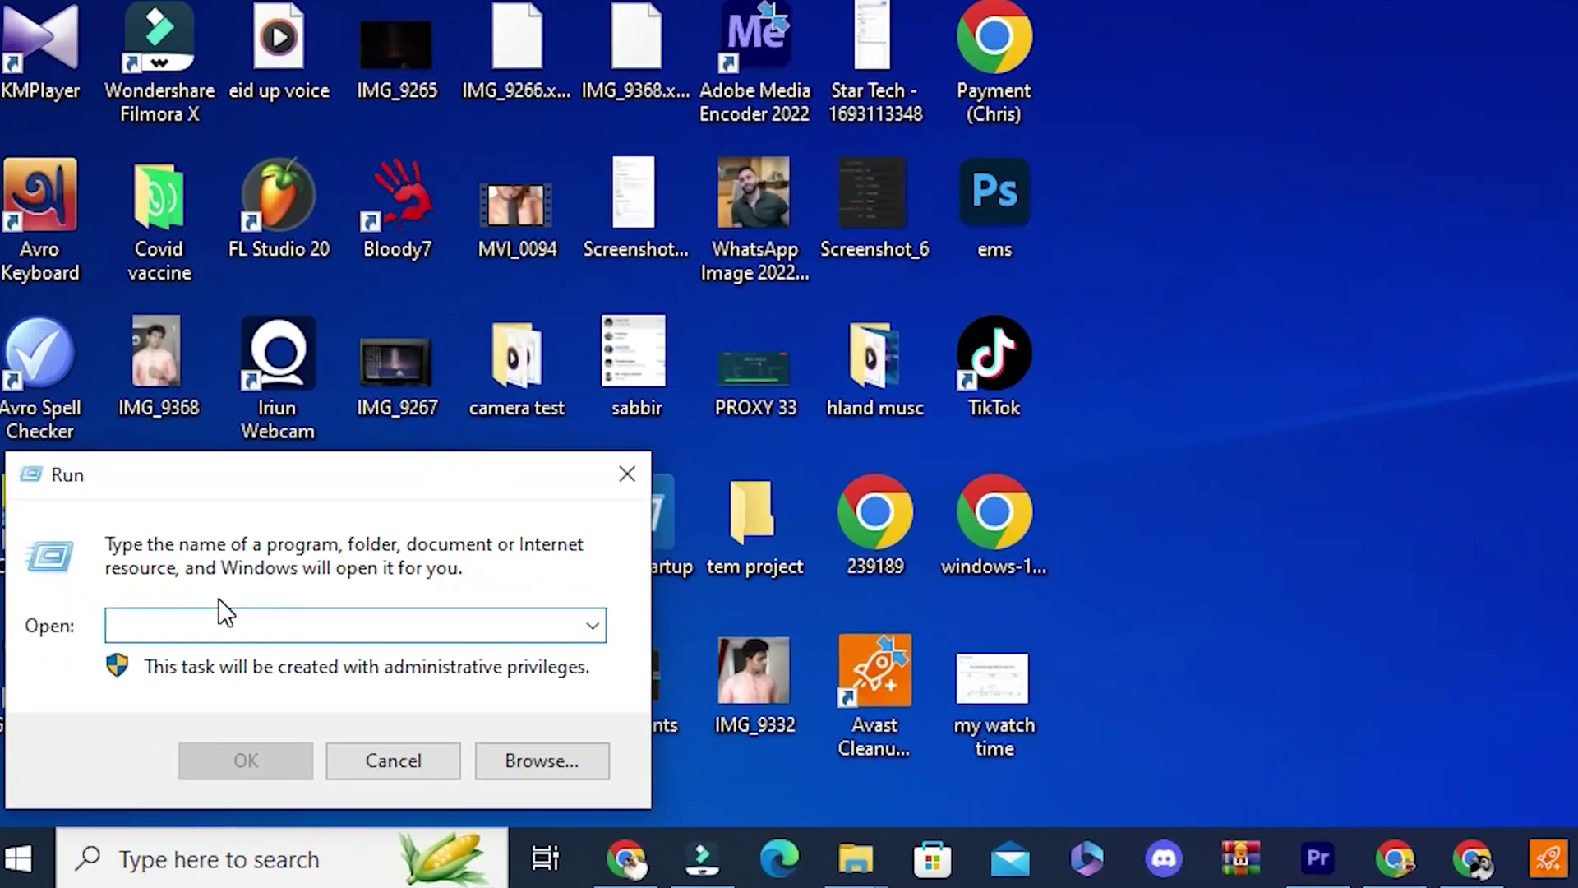
text(clea)
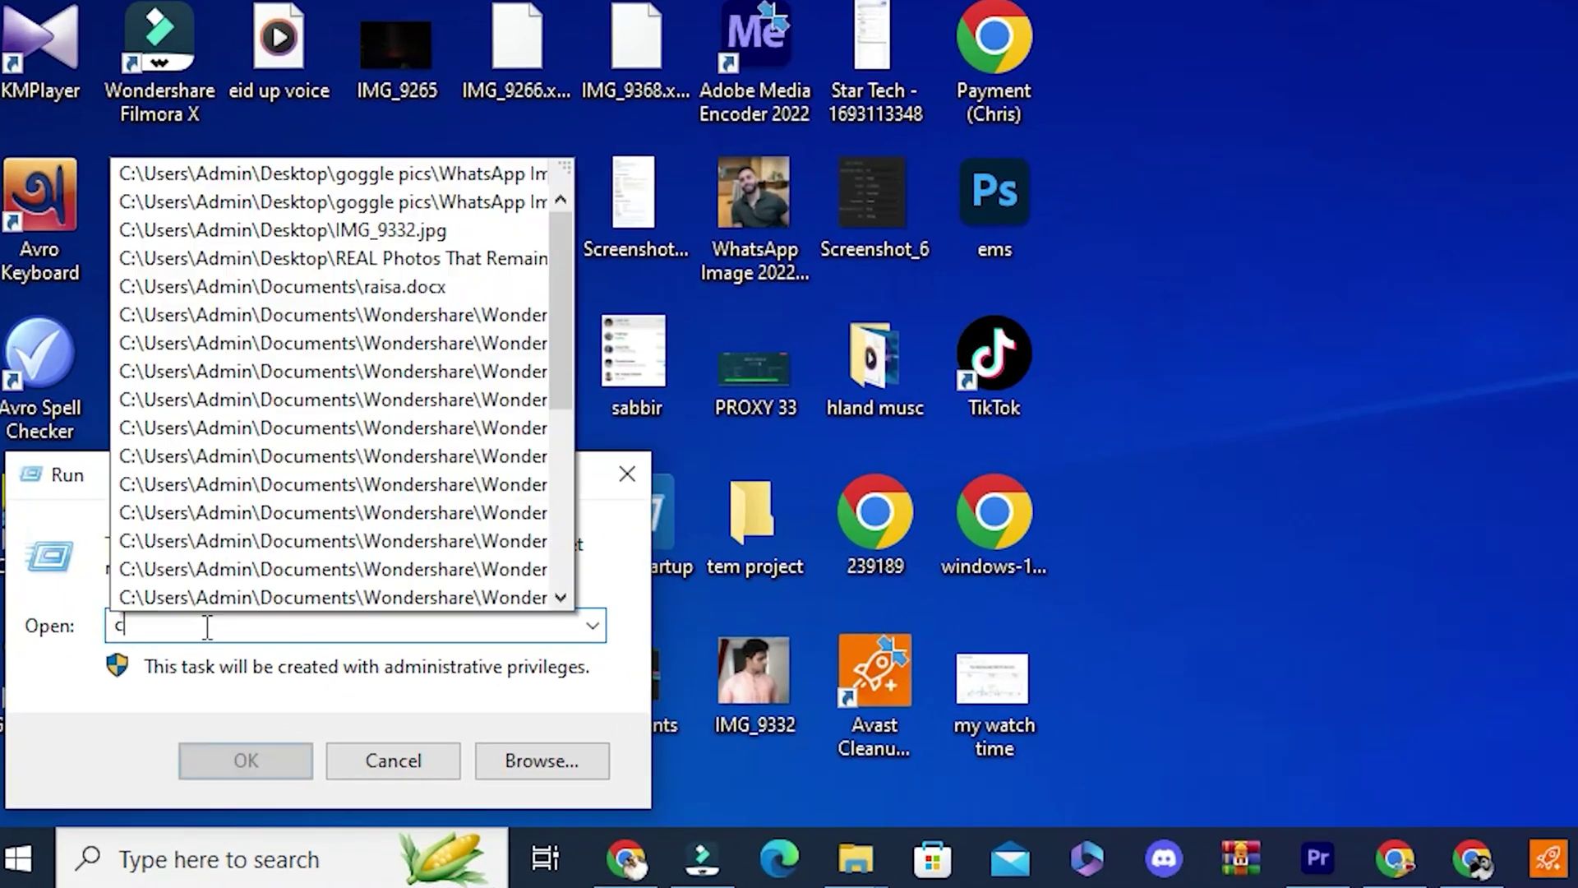
text(nmgr)
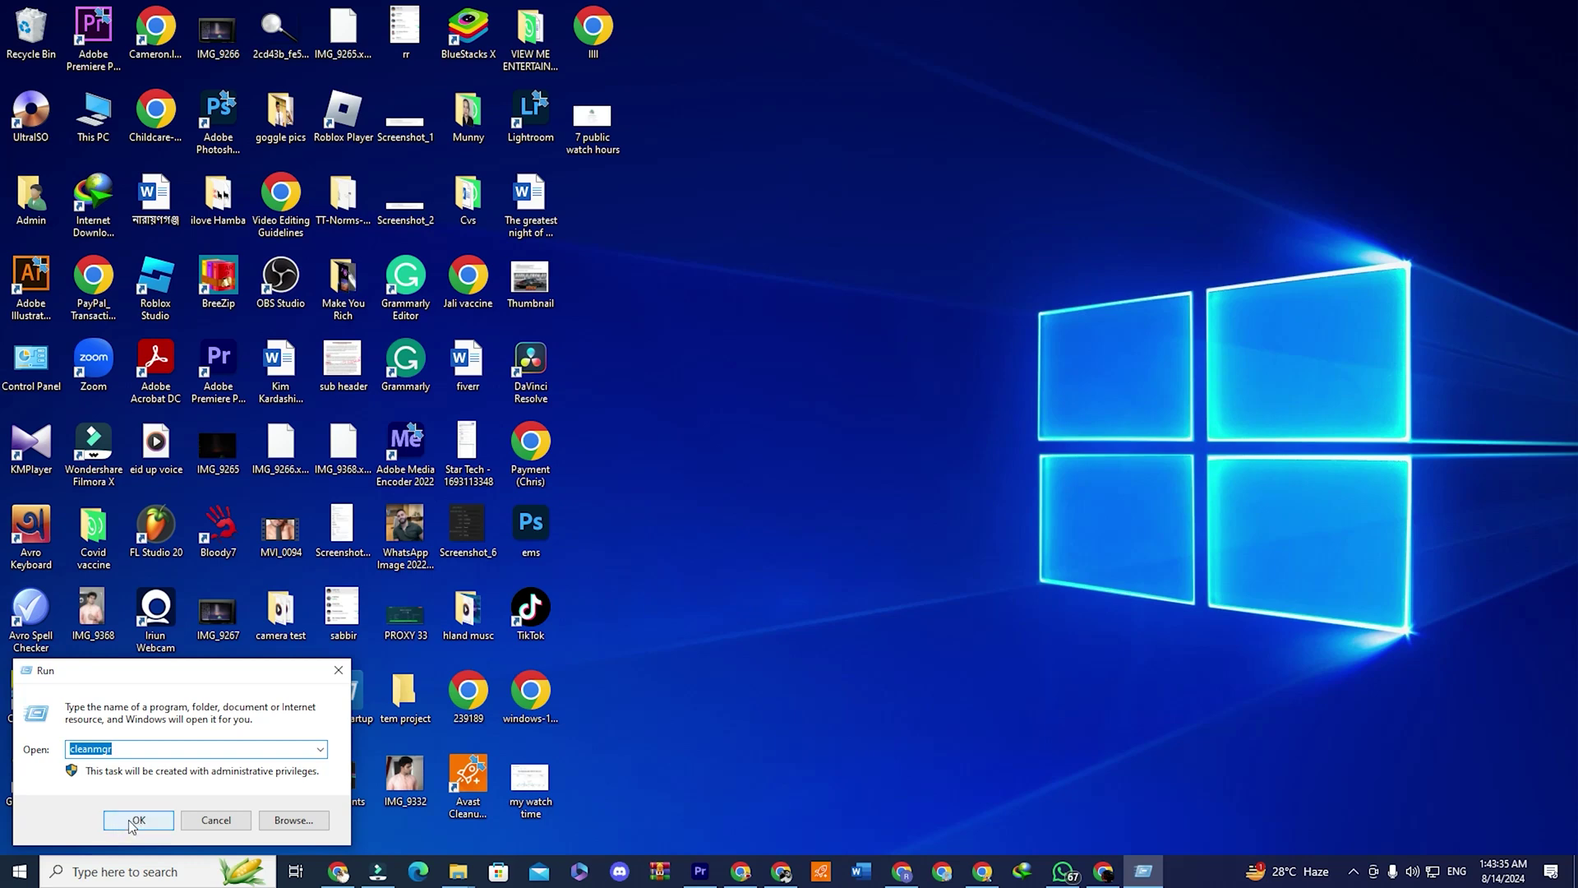
click(245, 760)
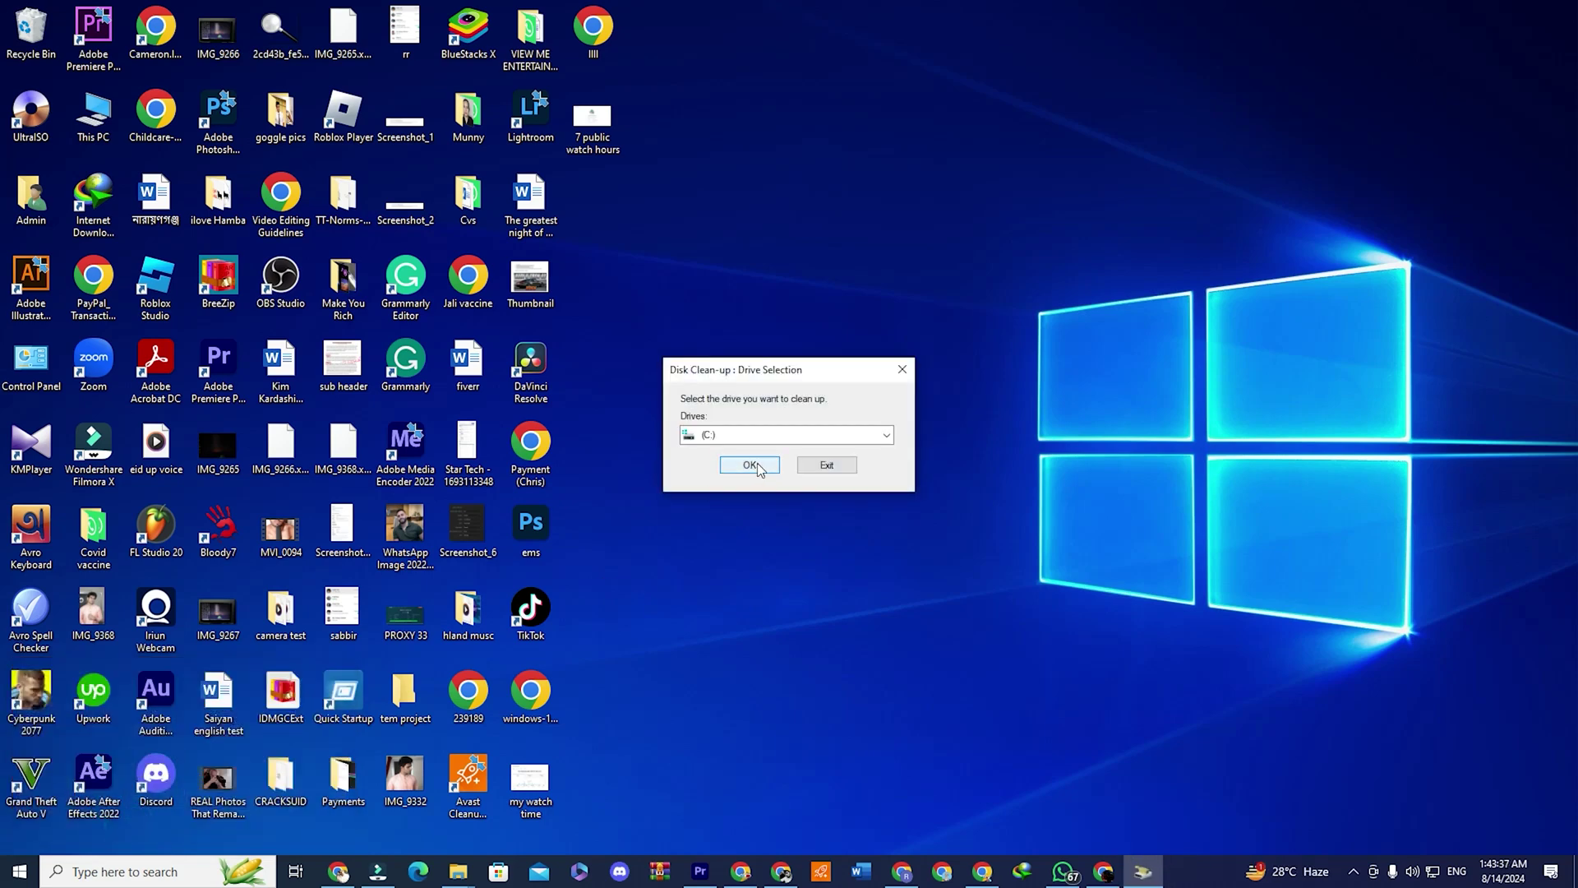
Choose drive (C:) in the Disk Clean-up drive selection and confirm
click(773, 434)
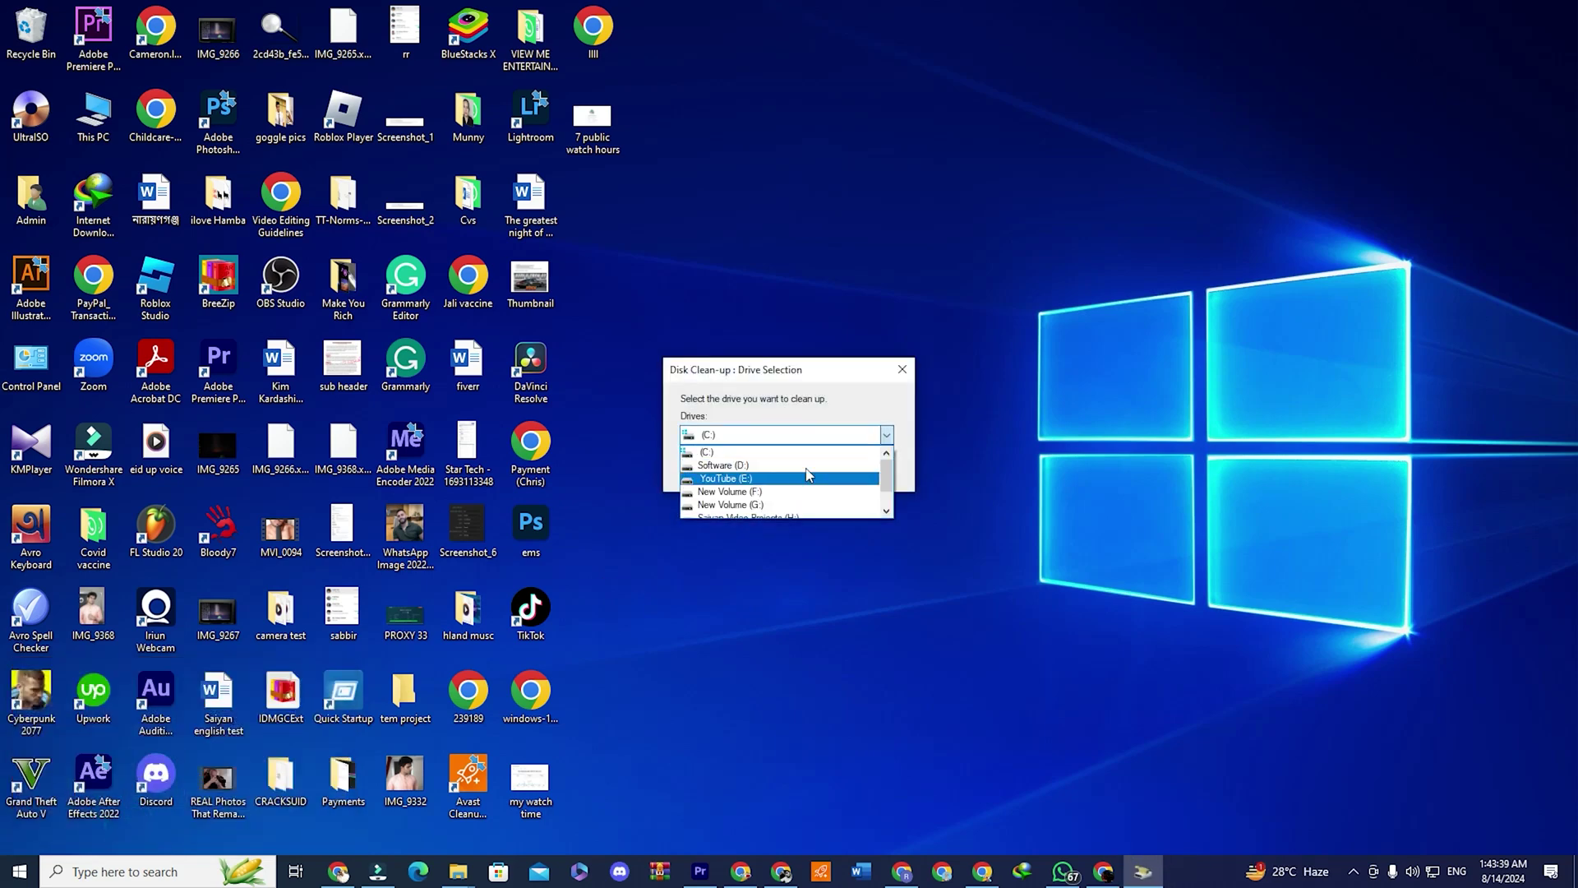
click(730, 441)
click(756, 467)
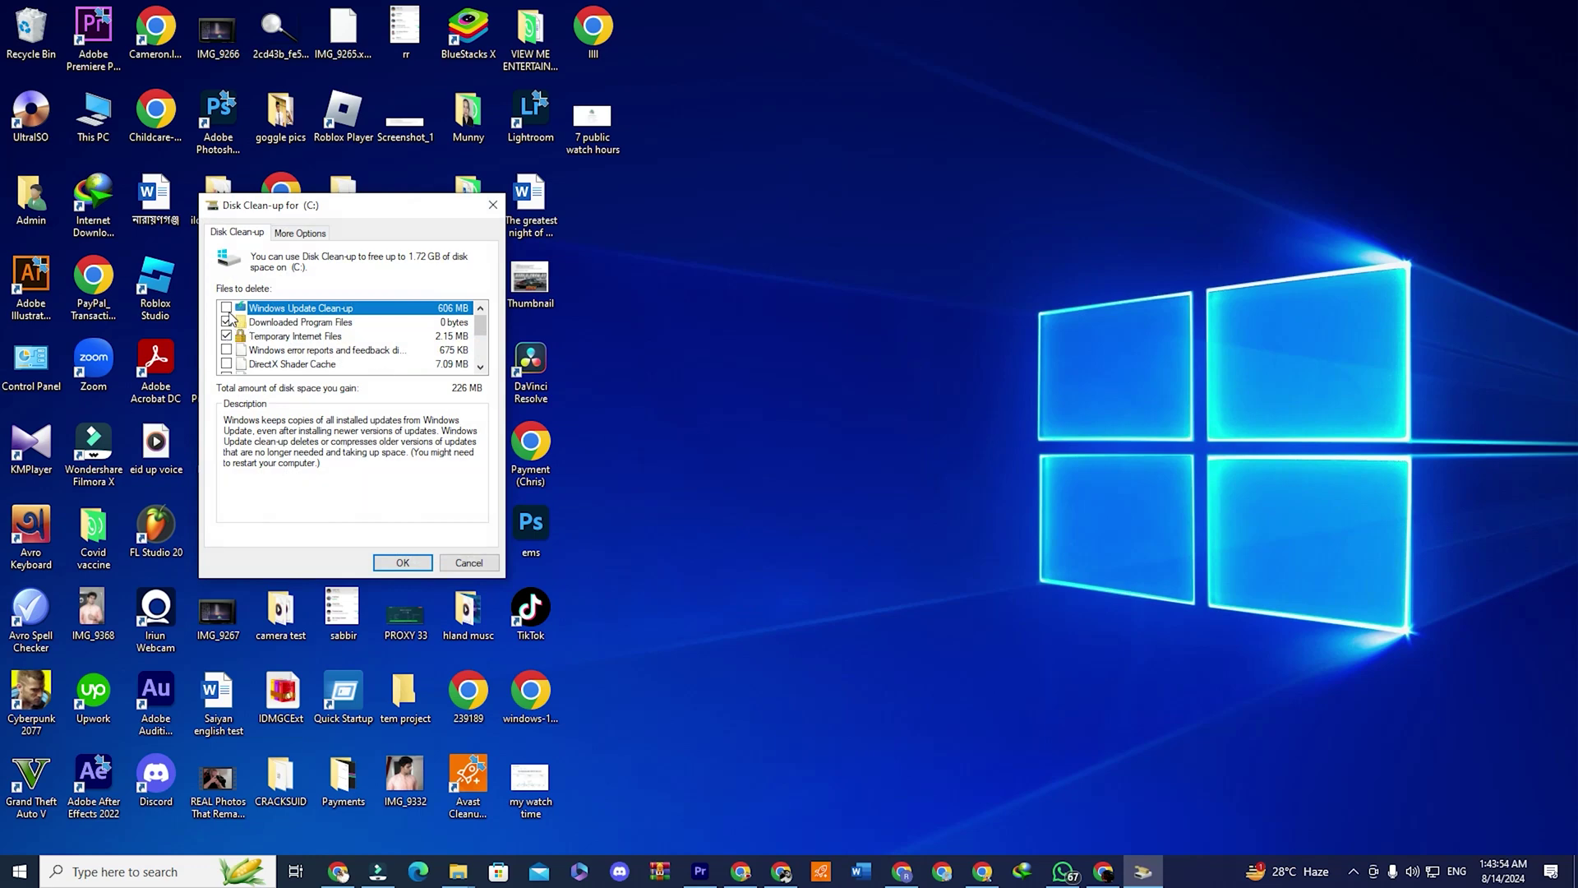
Tick Windows Update Clean-up, DirectX Shader Cache, Delivery Optimisation, driver packages, Recycle Bin and Temporary files
click(226, 309)
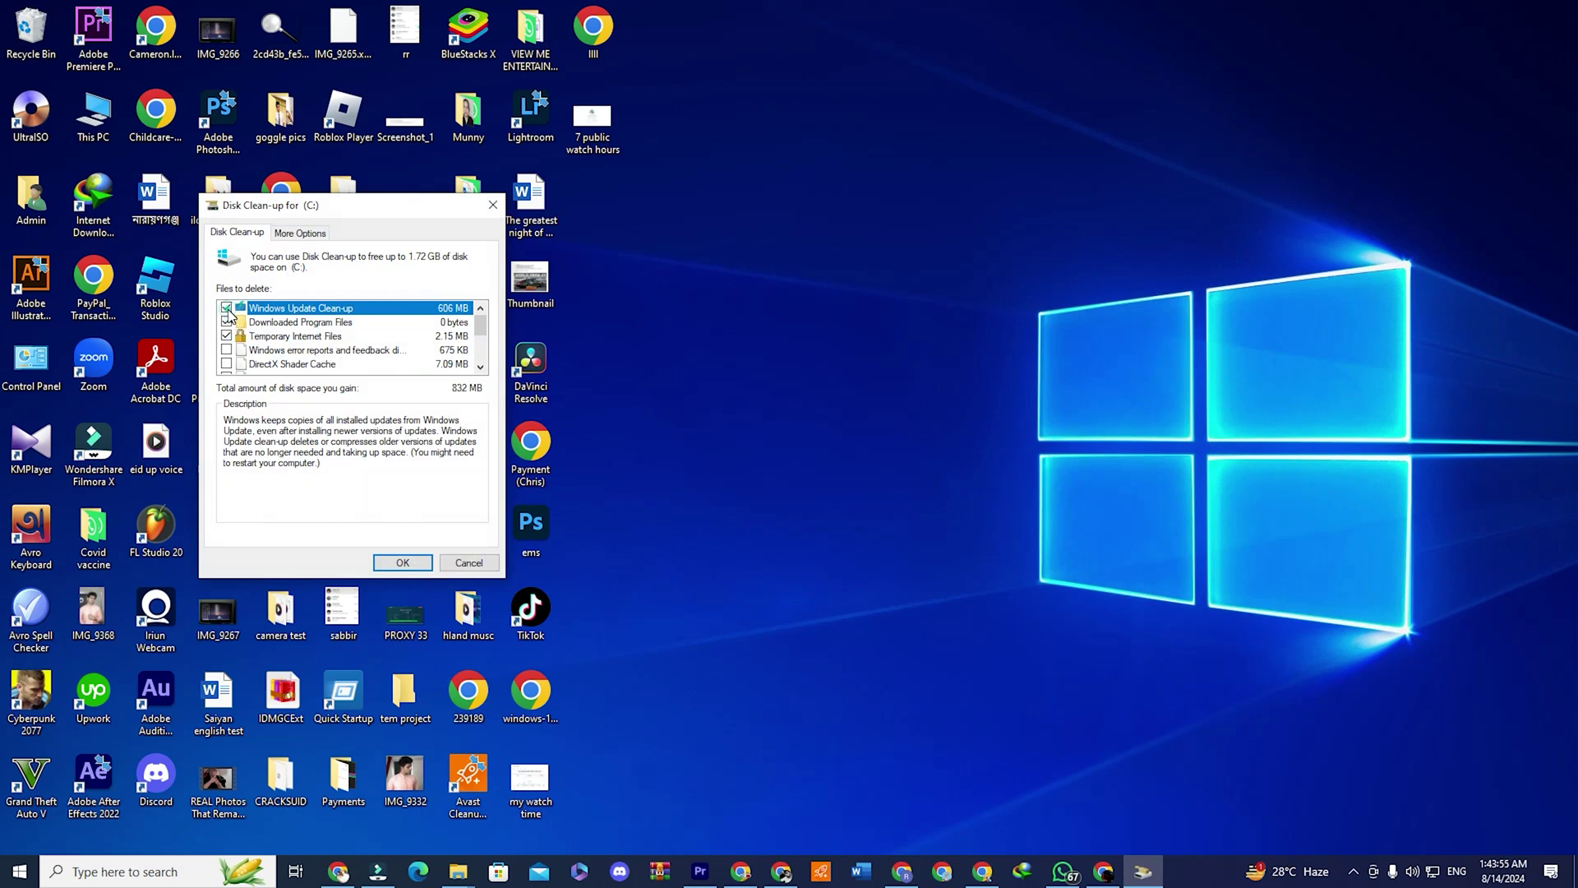
click(227, 364)
scroll(239, 353, down, 1)
click(226, 336)
click(226, 350)
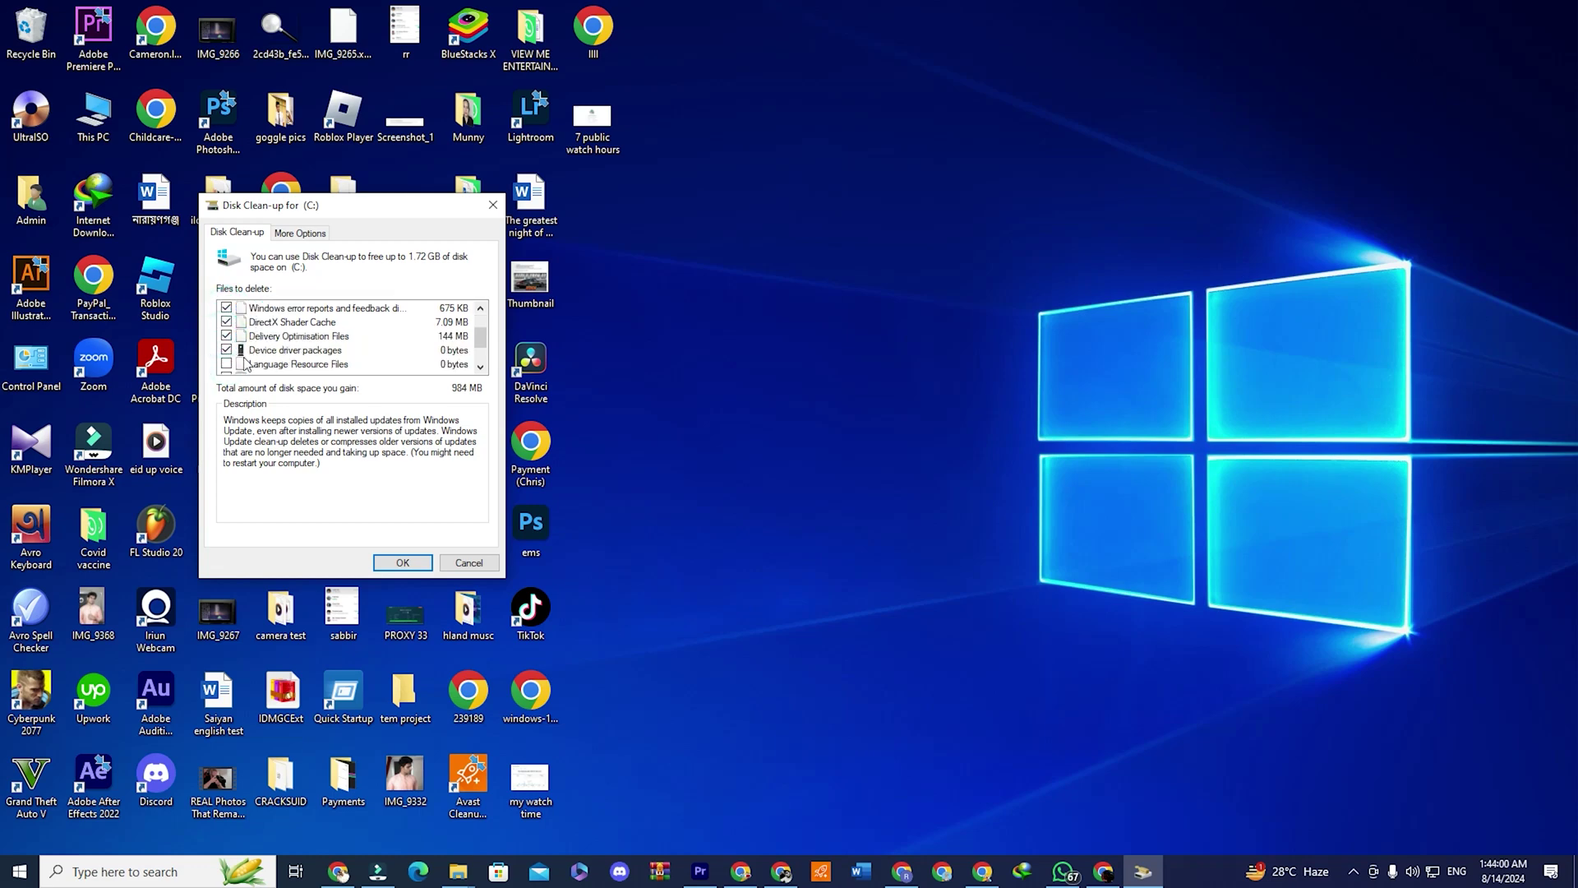
scroll(239, 362, down, 1)
click(227, 350)
click(227, 336)
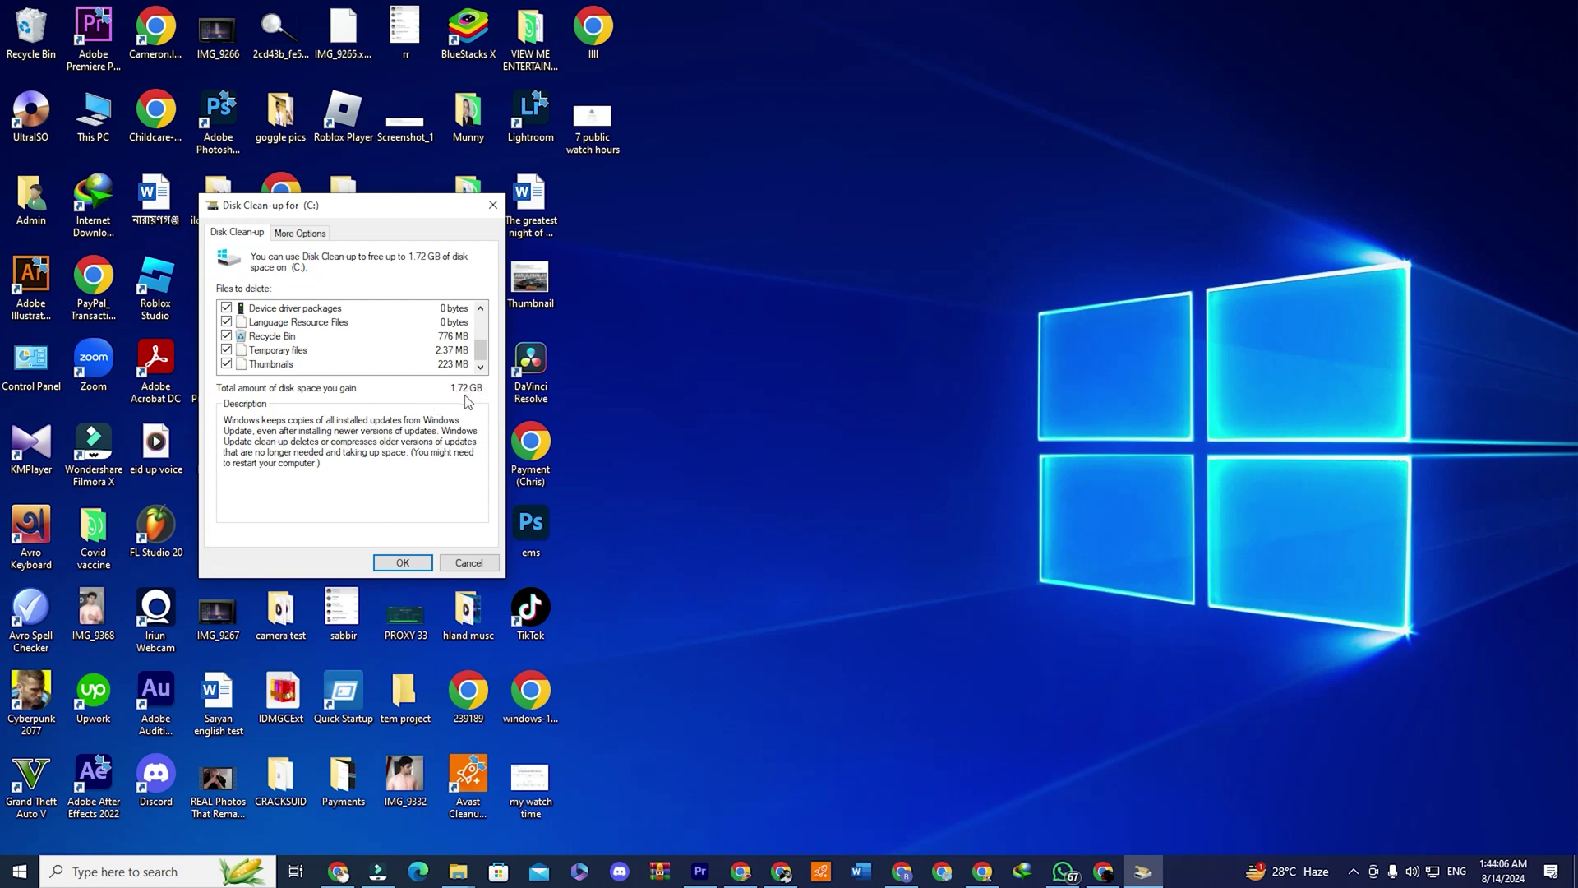
Permanently delete the selected files, then check drive C's free space (54.3 GB) in This PC
click(419, 567)
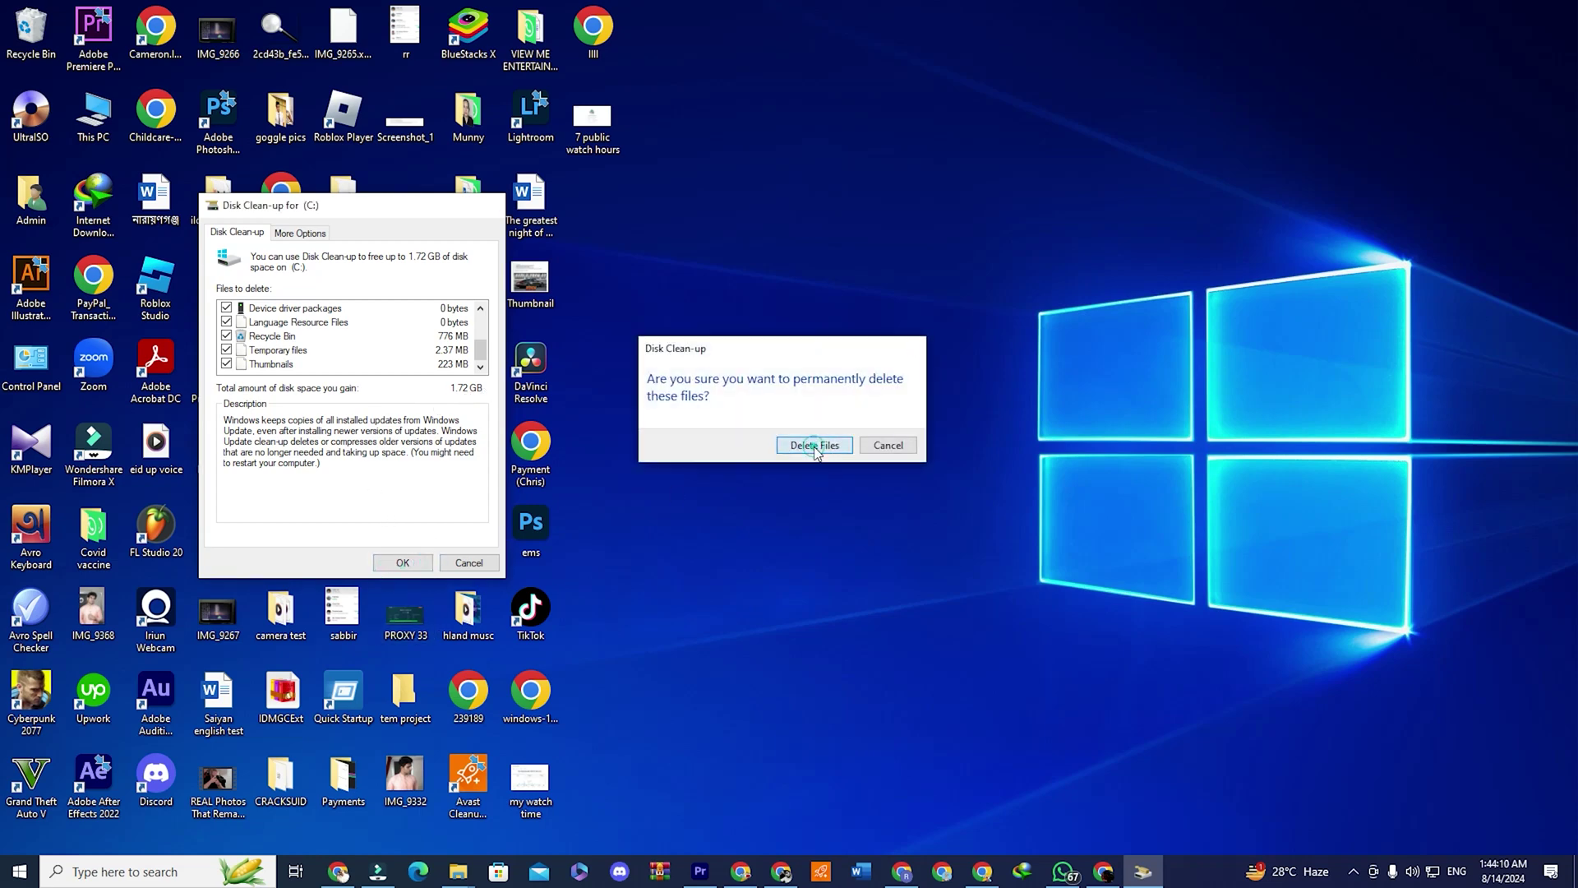
click(815, 447)
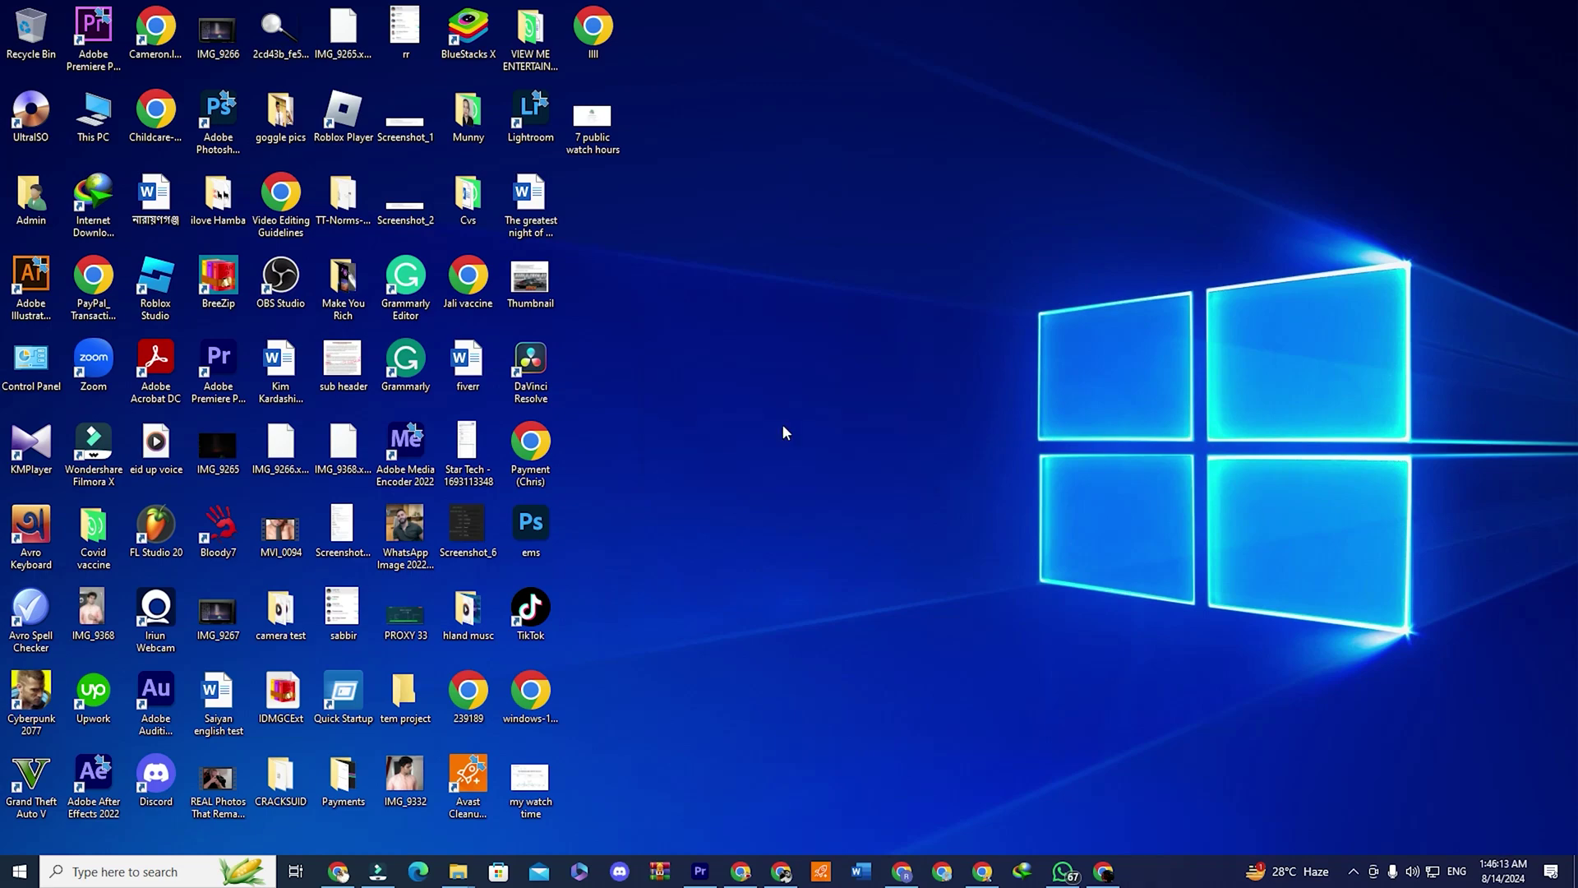
double_click(92, 115)
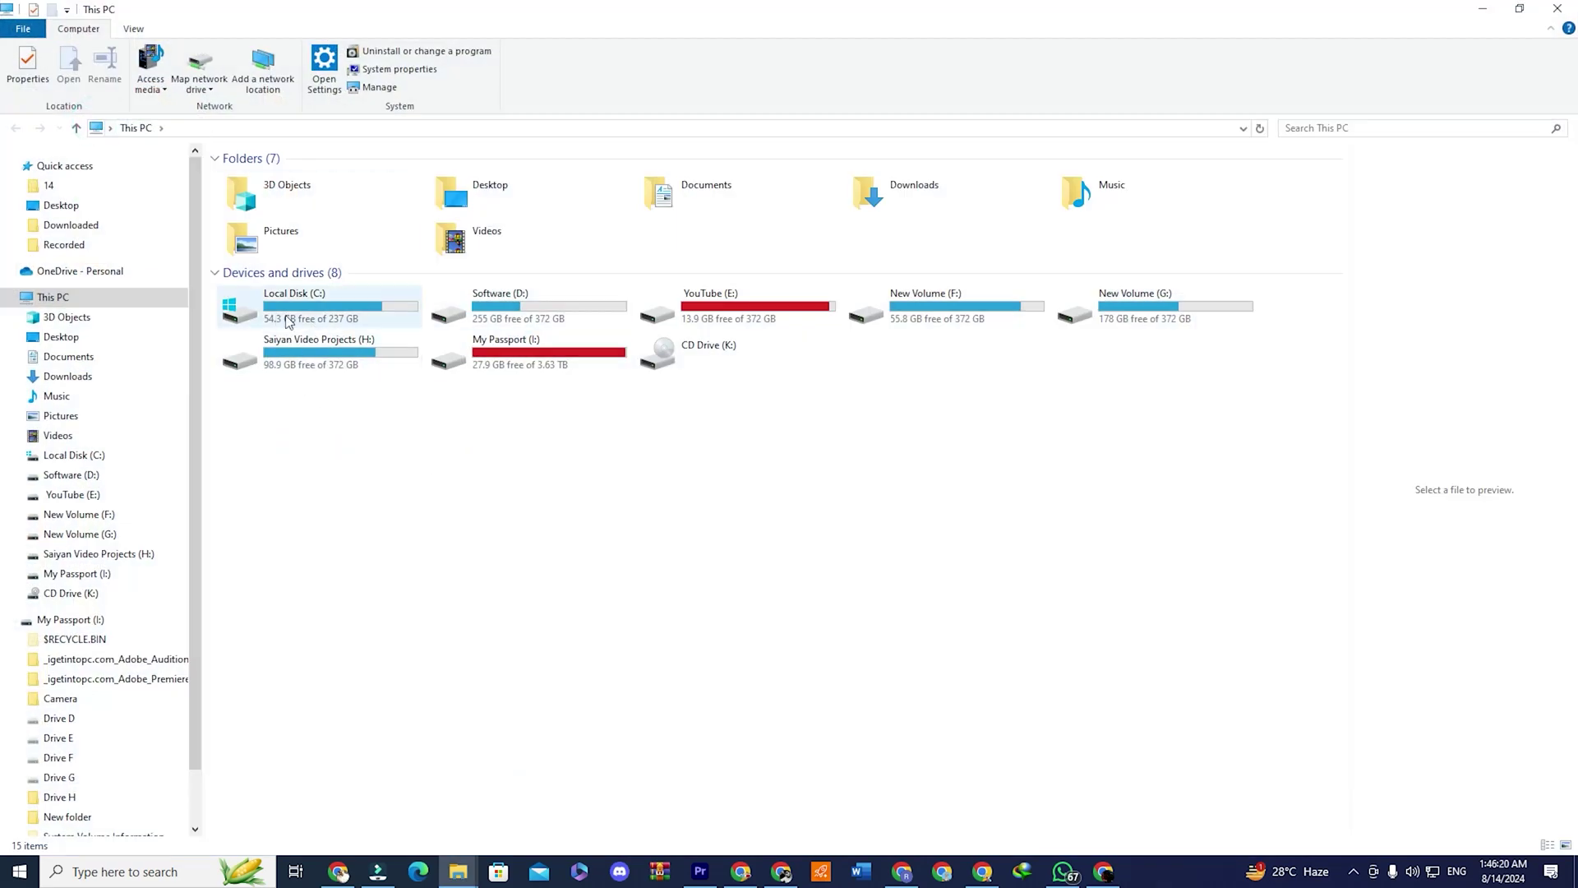
Select Local Disk (C:) in This PC to confirm 54.3 GB free of 237 GB
click(317, 323)
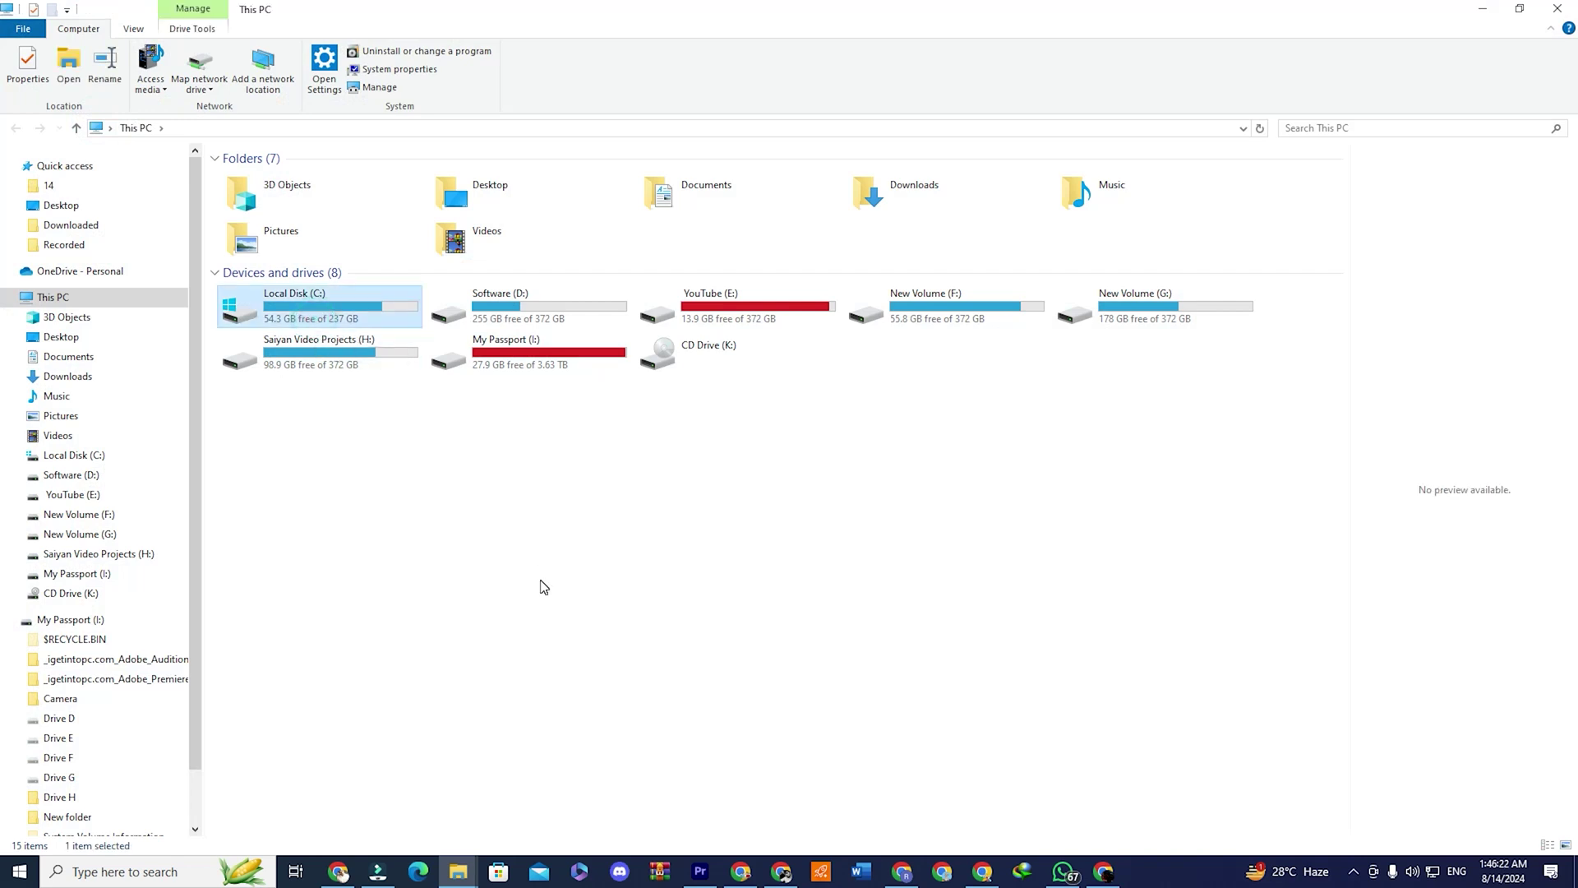